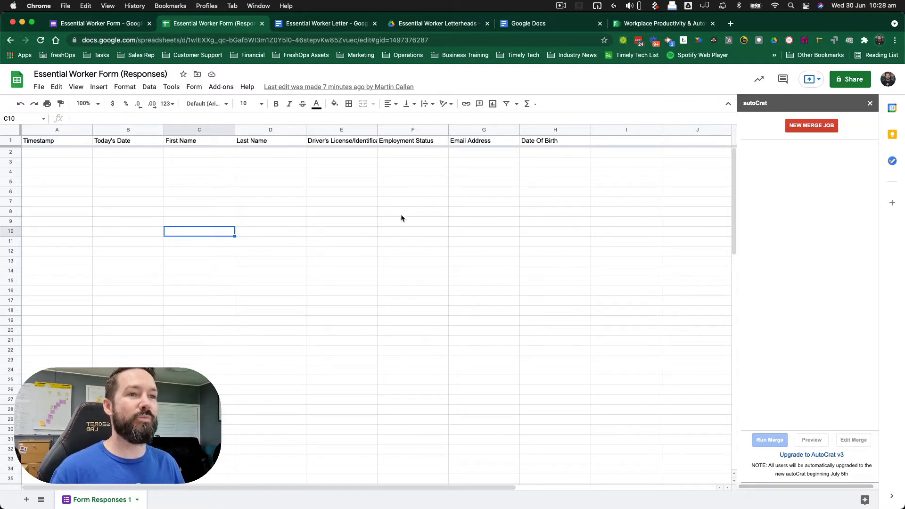
- Switch to the Essential Worker Letter template document
left_click(341, 26)
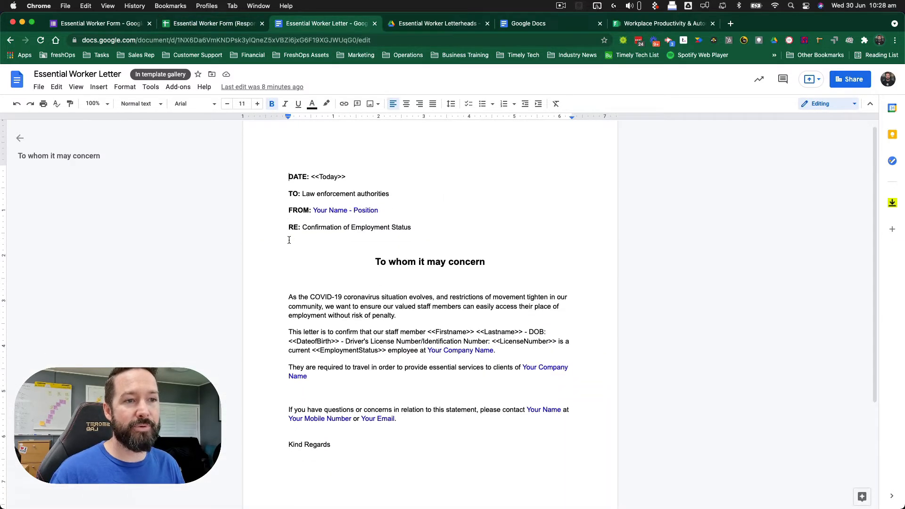
- Inspect the letter's header, the company-name placeholder and the <<Today>> and <<Firstname>> merge tags
double_click(558, 146)
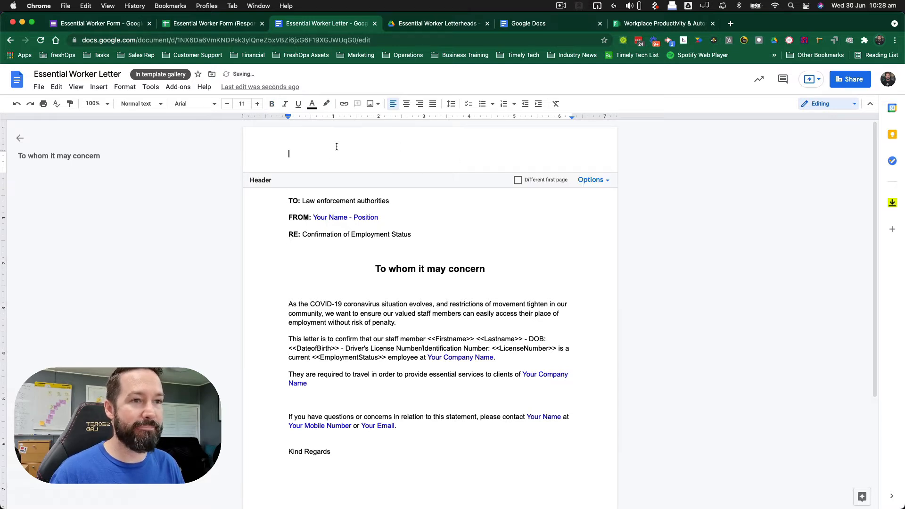
left_click(430, 212)
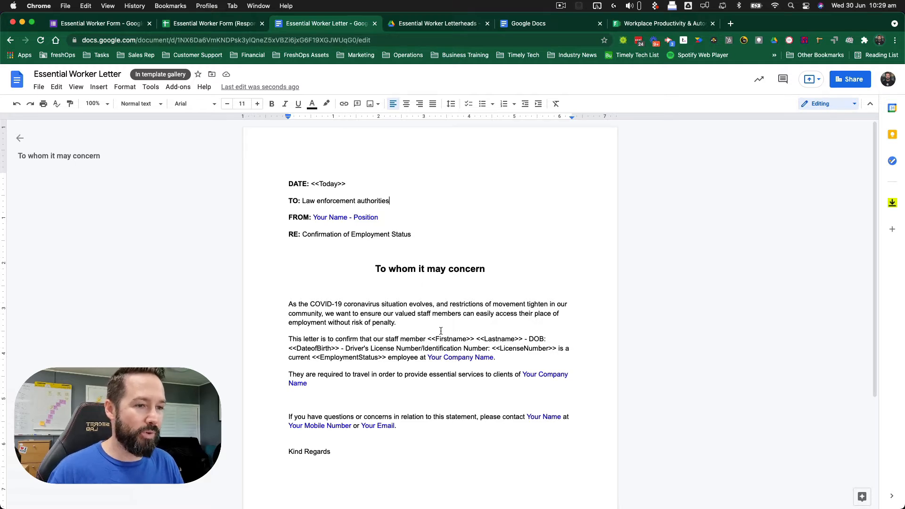
scroll(441, 331, "down", 1)
left_click_drag(428, 309, 492, 310)
left_click(509, 338)
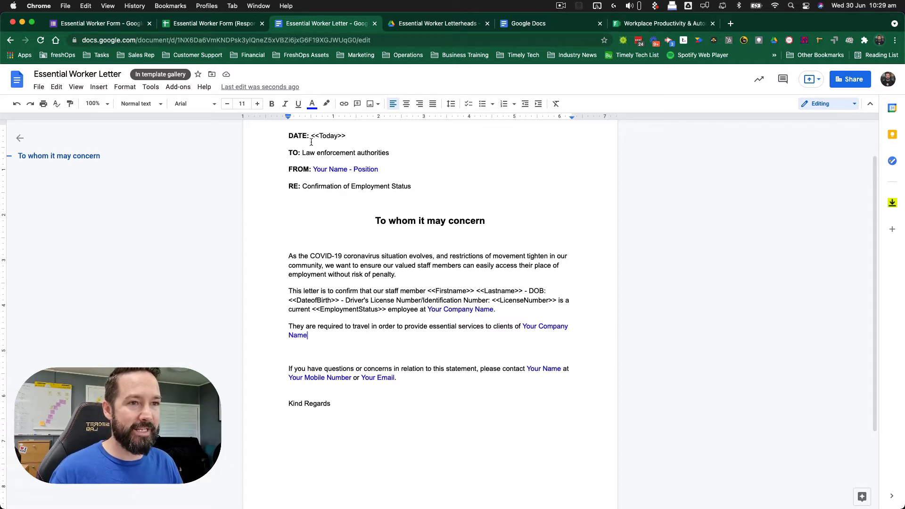
left_click_drag(311, 136, 343, 135)
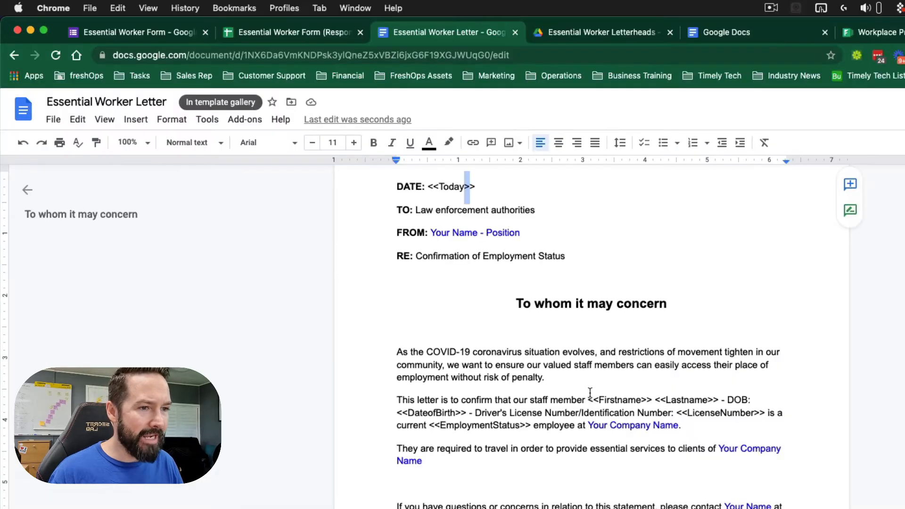
left_click_drag(589, 399, 660, 400)
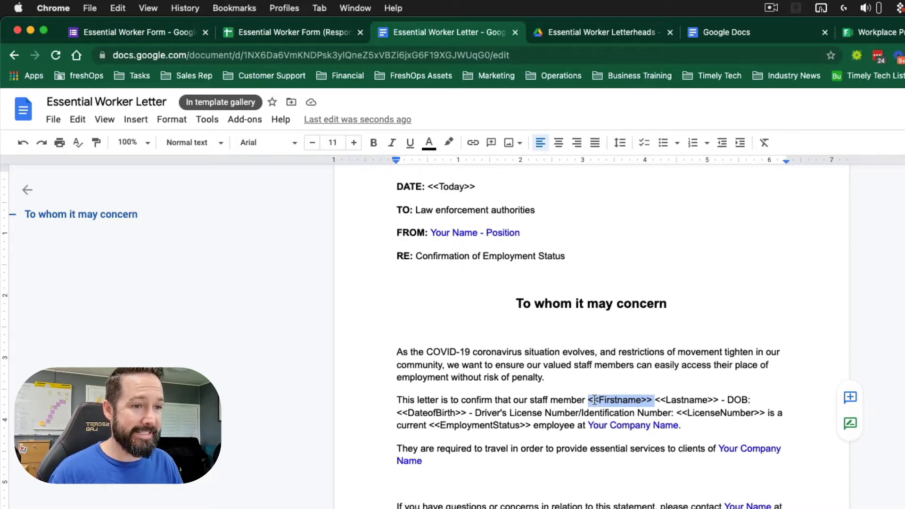
- Retype the <<Today>> merge tag on the DATE line
left_click_drag(428, 186, 510, 185)
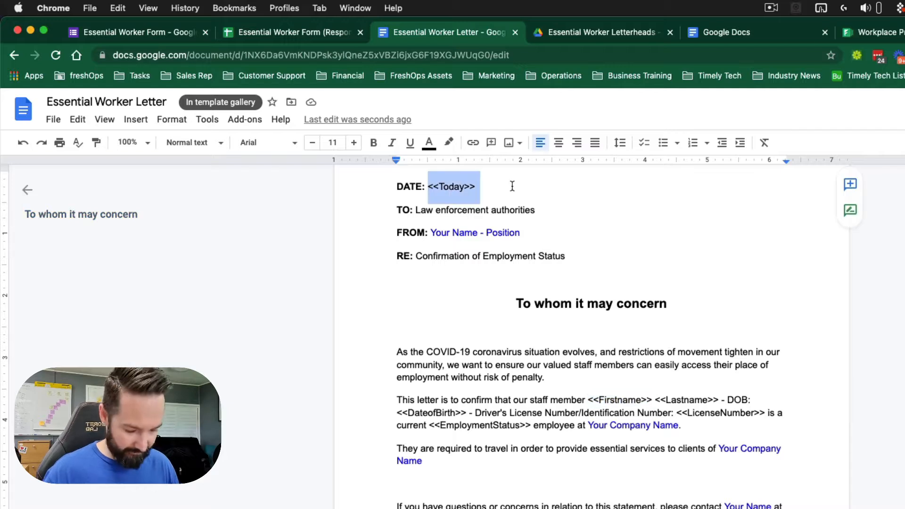
type("<<T")
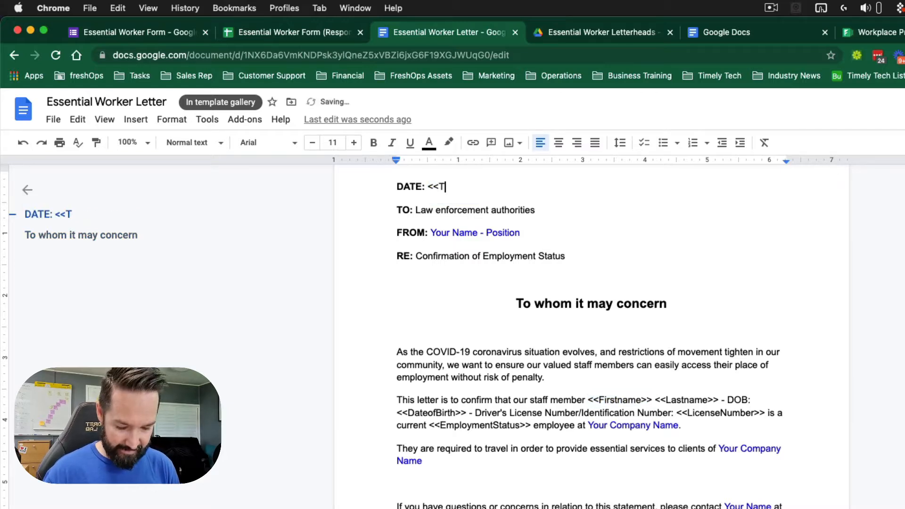
type("oday>>")
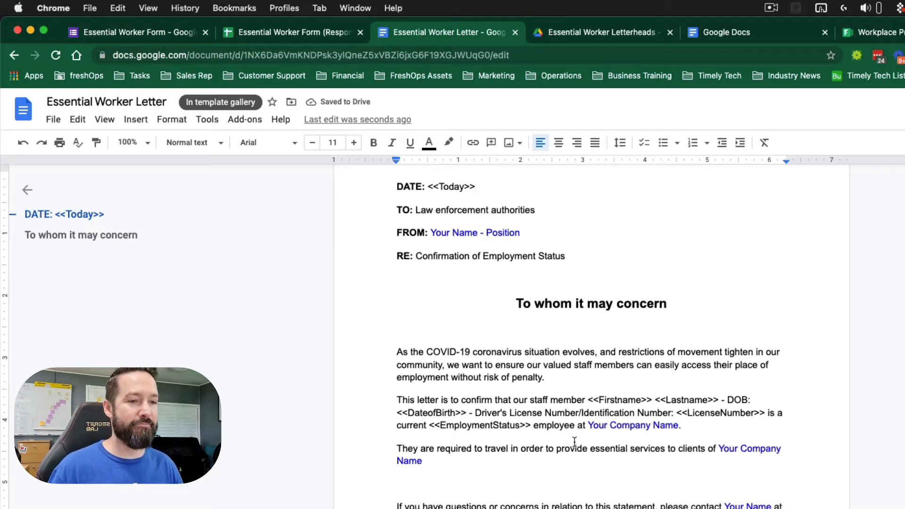
scroll(569, 415, "up", 2)
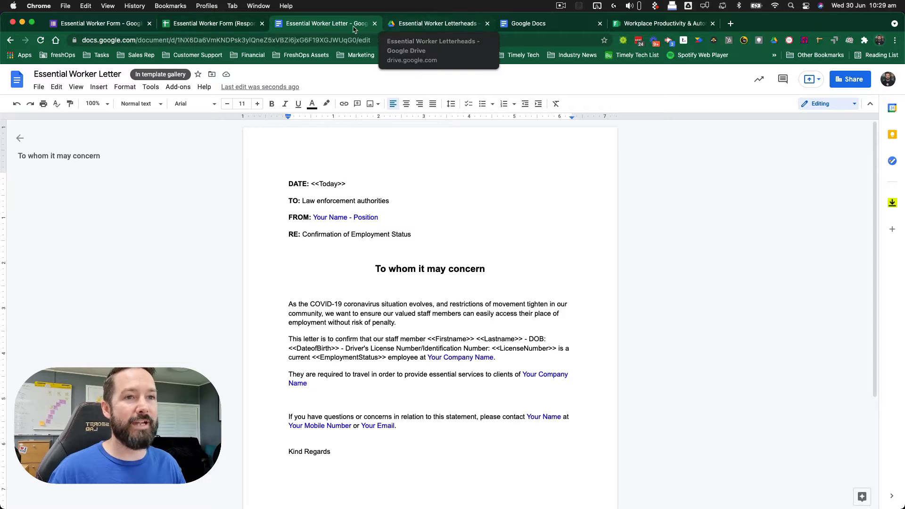
- From the responses sheet, search the add-on marketplace for Autocrat, then close the marketplace
left_click(213, 23)
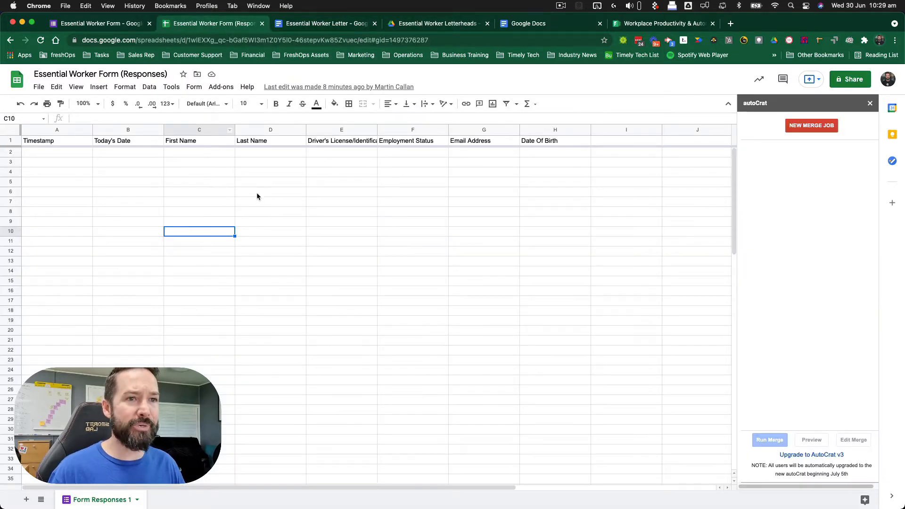
left_click(221, 87)
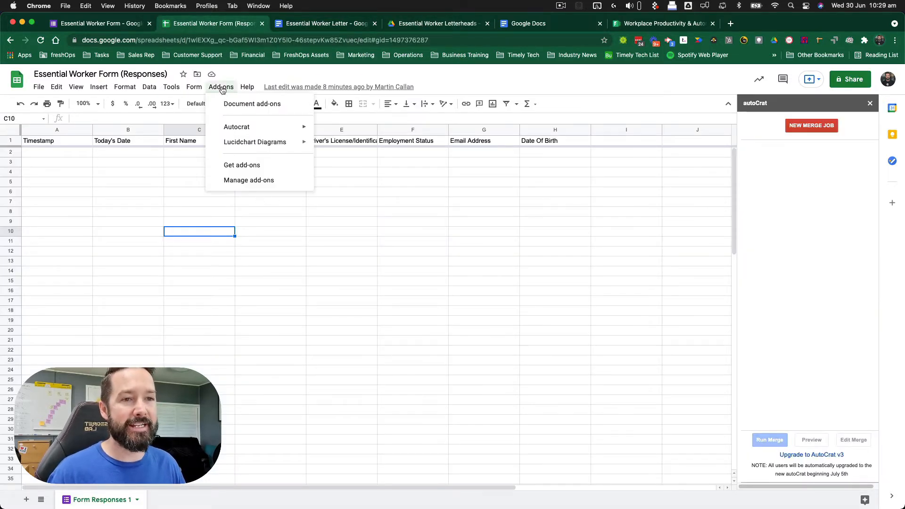
left_click(239, 167)
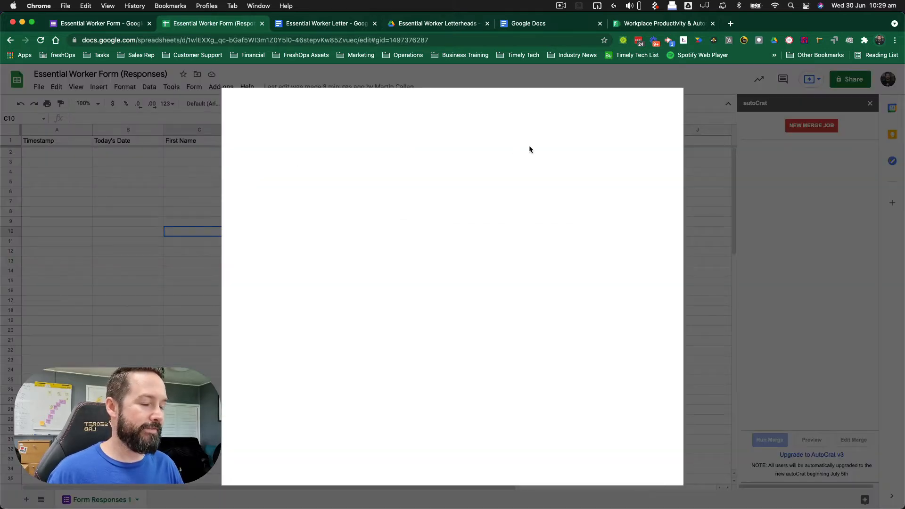
left_click(501, 106)
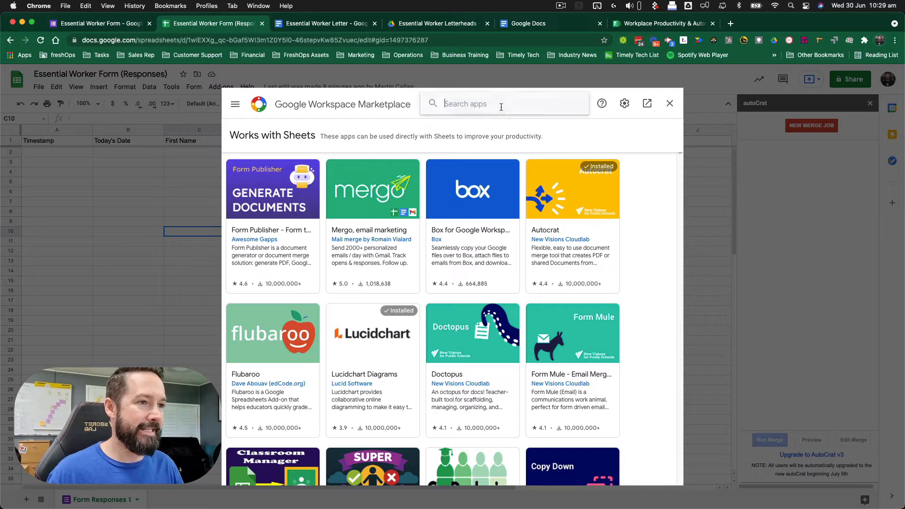
type("Autocr")
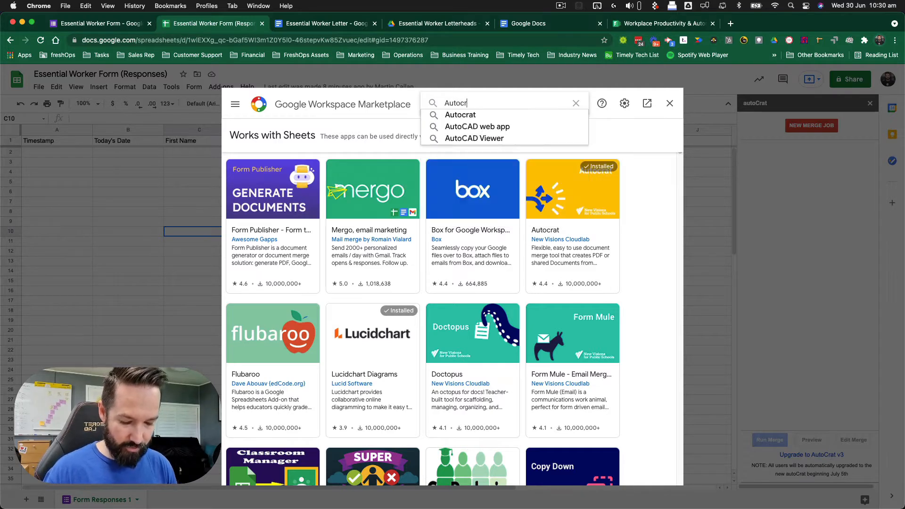
type("at")
left_click(533, 119)
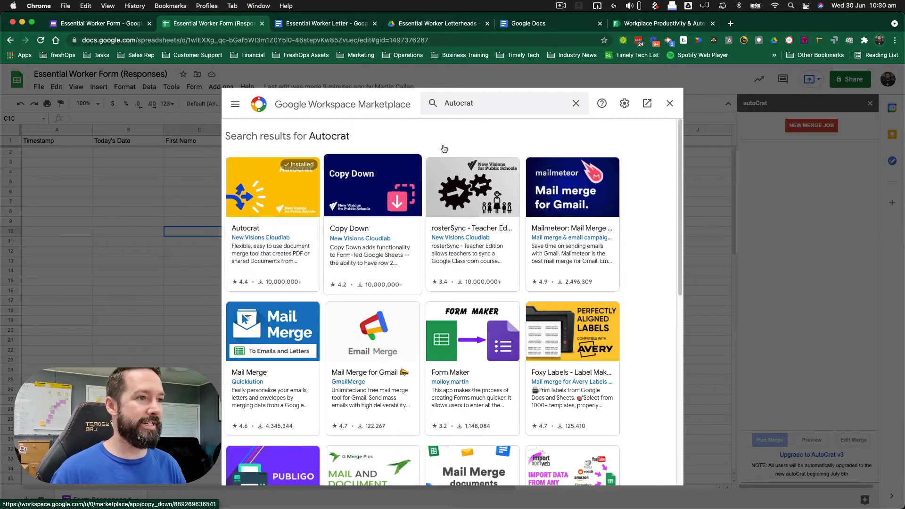
left_click(670, 103)
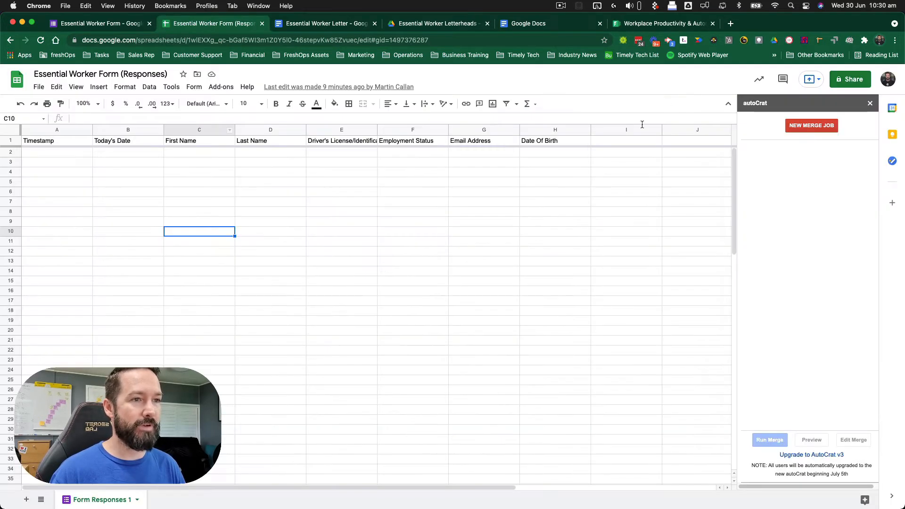
- Launch autoCrat from the Add-ons menu to begin a new merge job
left_click(221, 87)
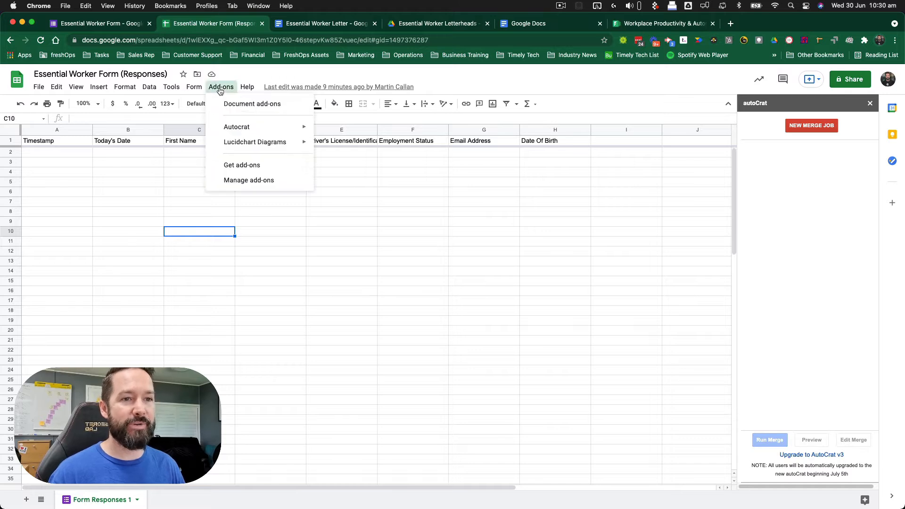
mouse_move(236, 127)
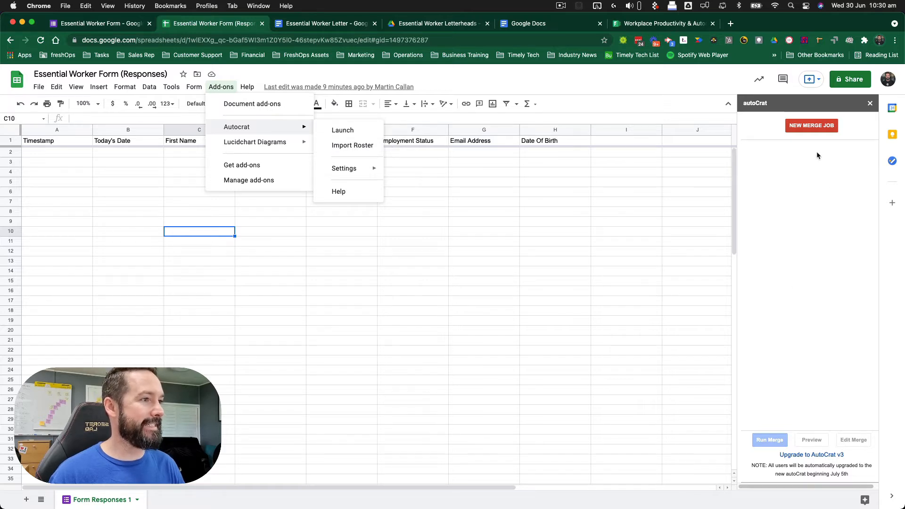
left_click(809, 128)
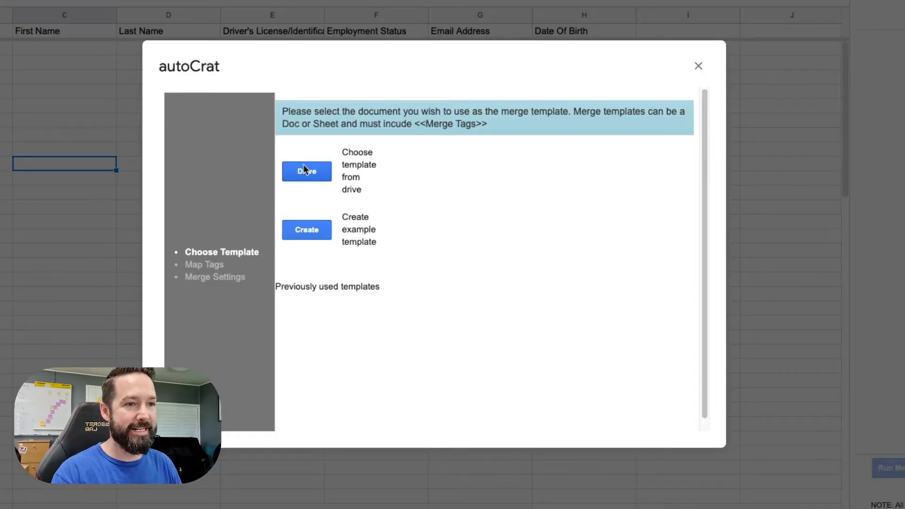
- Pick the Essential Worker Letter from Drive as the template and name the job Essential Worker
left_click(305, 171)
left_click(303, 113)
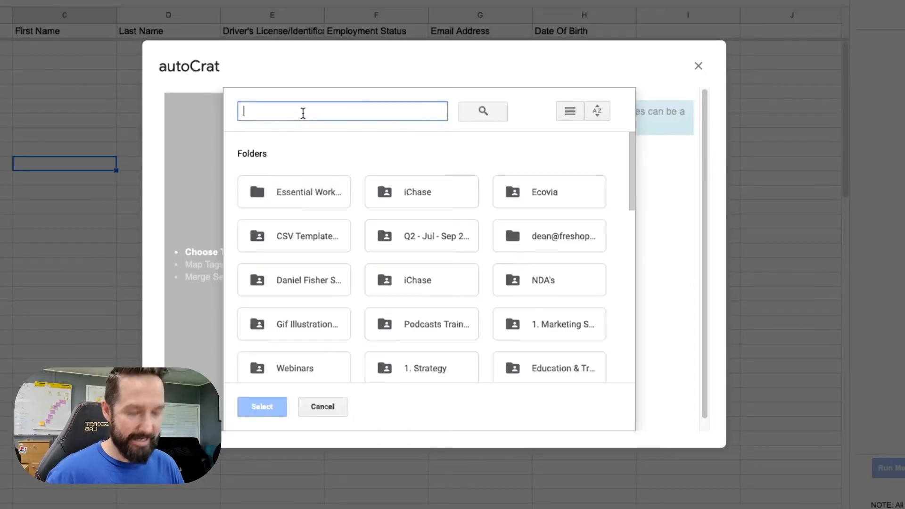
type("Essential")
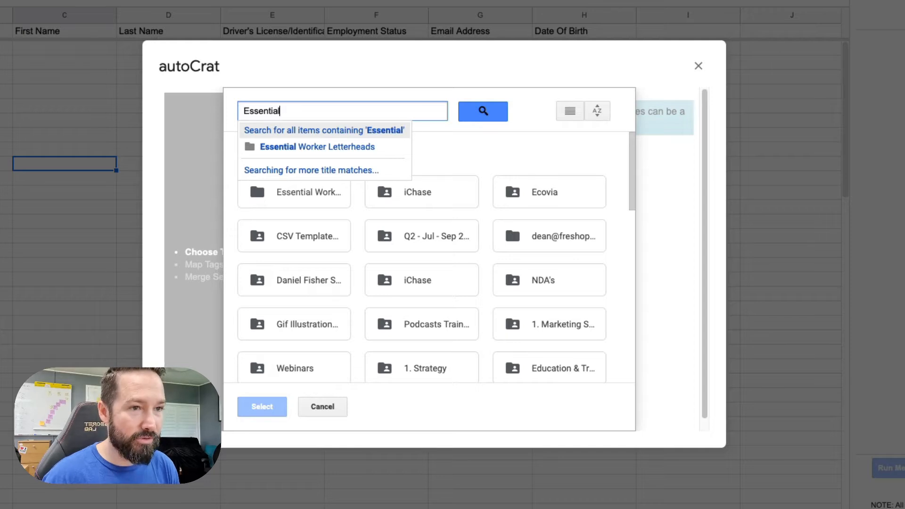
type(" Worker")
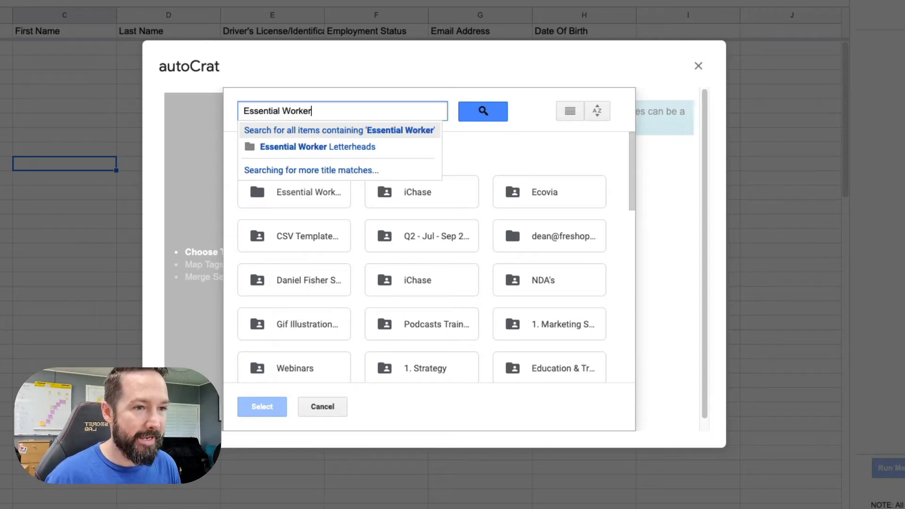
key("Return")
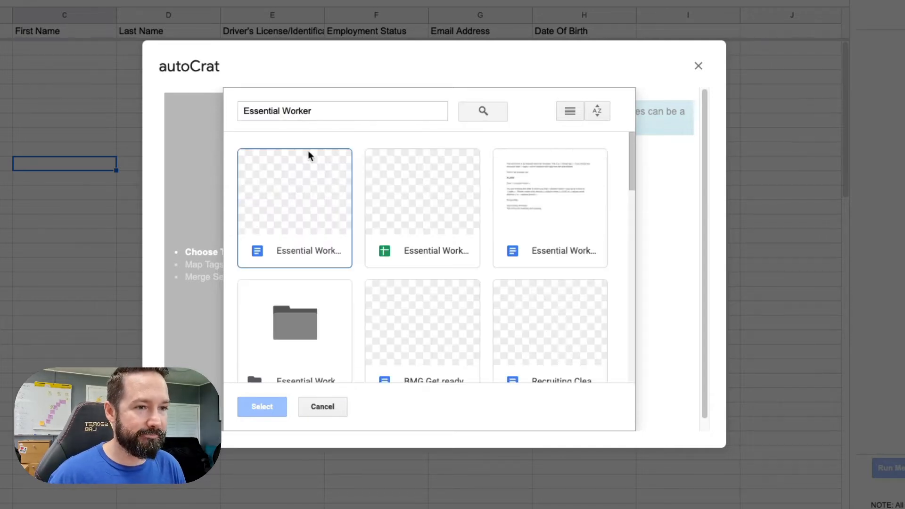
left_click(296, 205)
left_click(264, 404)
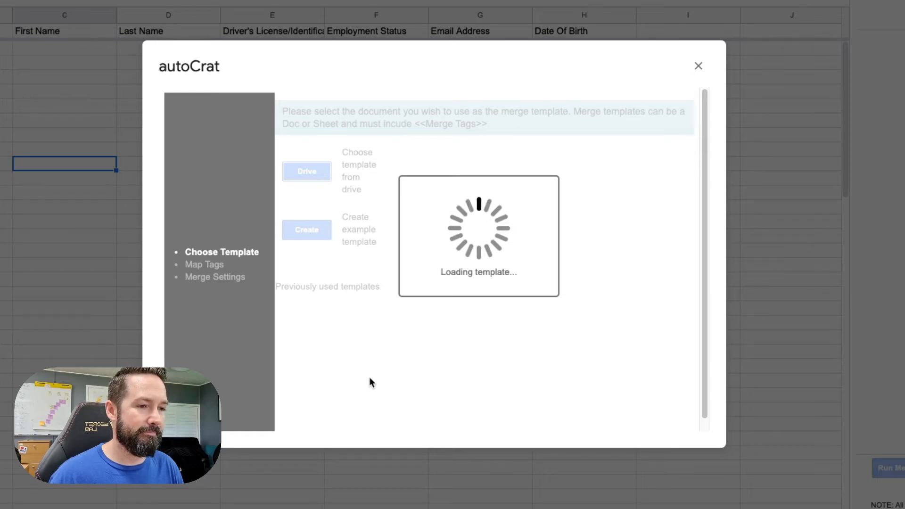
left_click(423, 256)
type("Essential Worker")
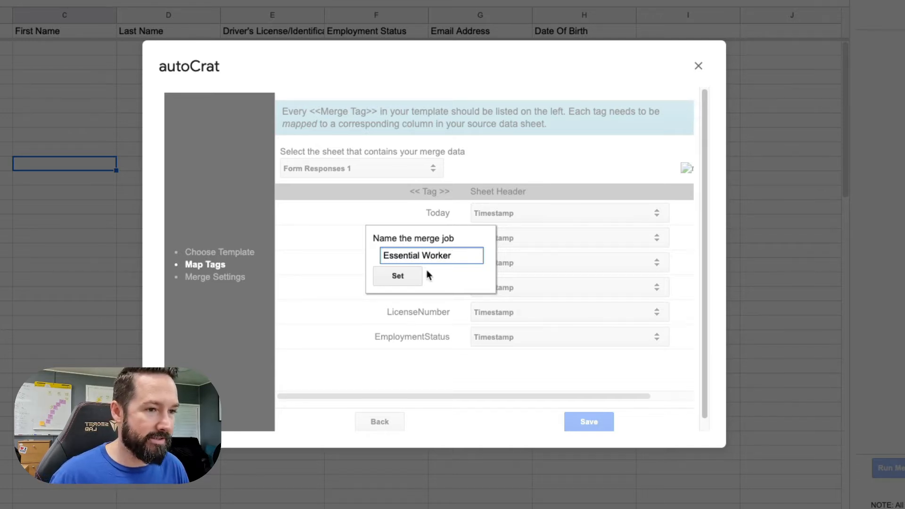
- Confirm the job name and map Today, Firstname and Lastname to Today's Date, First Name and Last Name
left_click(411, 278)
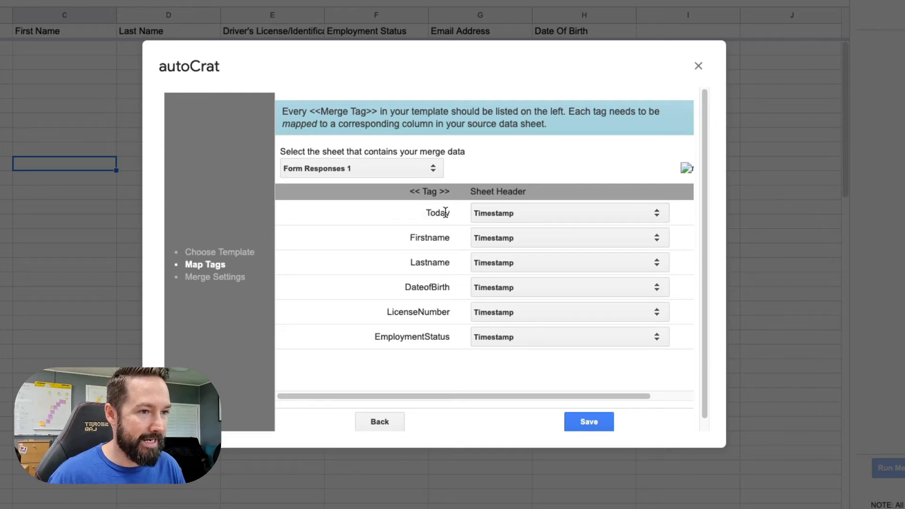
left_click(534, 216)
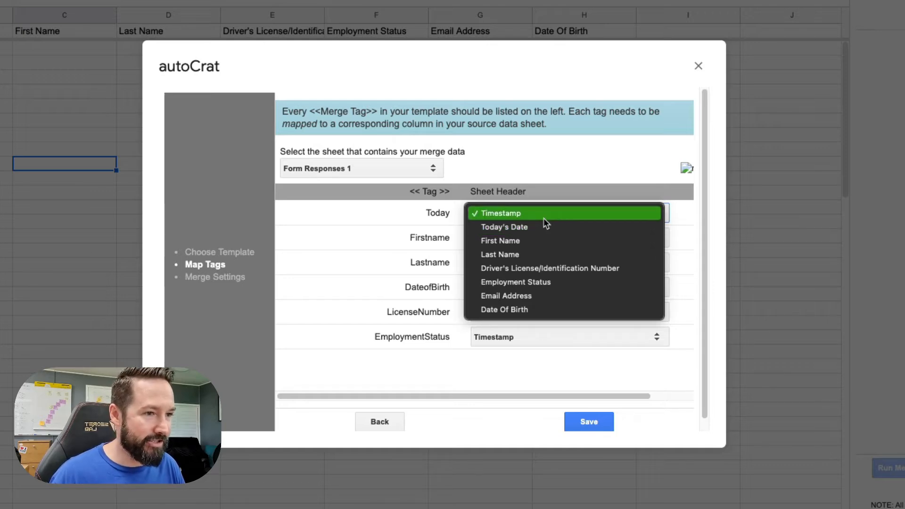
left_click(540, 225)
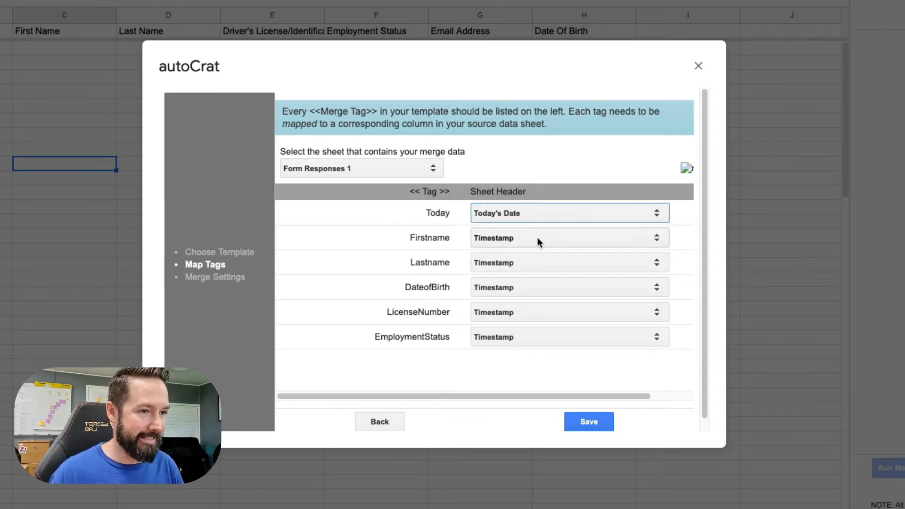
left_click(537, 236)
left_click(536, 264)
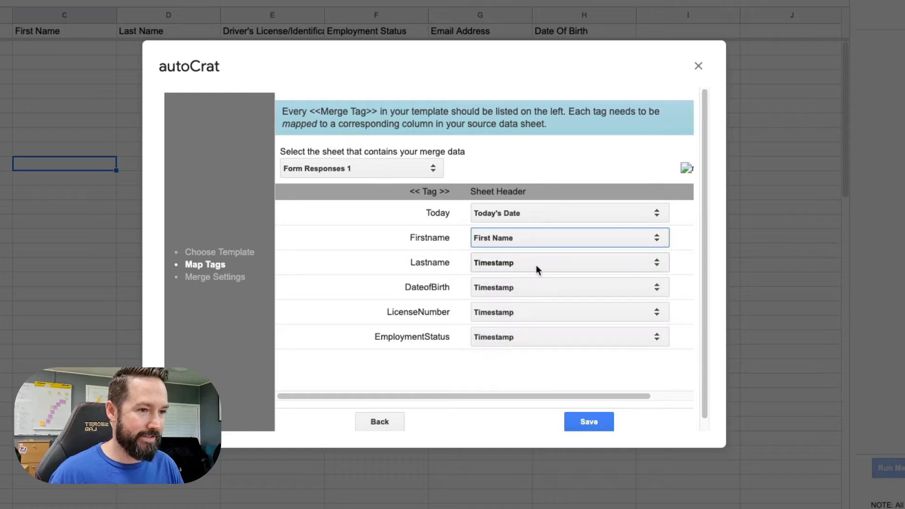
left_click(536, 262)
left_click(538, 303)
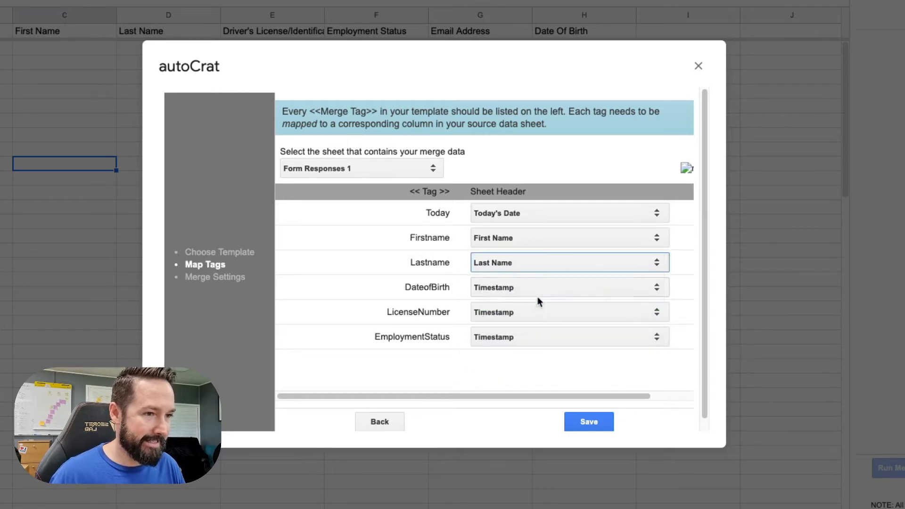
- Map DateofBirth, LicenseNumber and EmploymentStatus to their matching columns and save the mapping
left_click(540, 288)
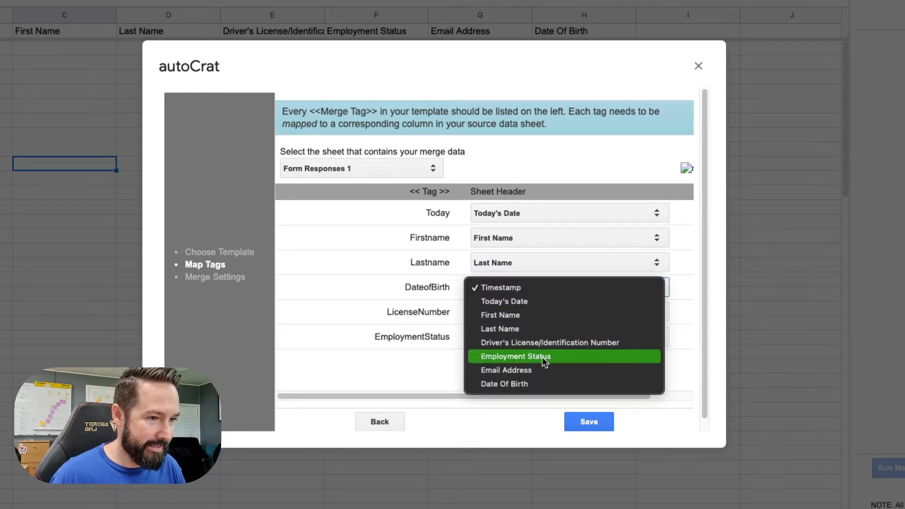
left_click(544, 383)
left_click(538, 313)
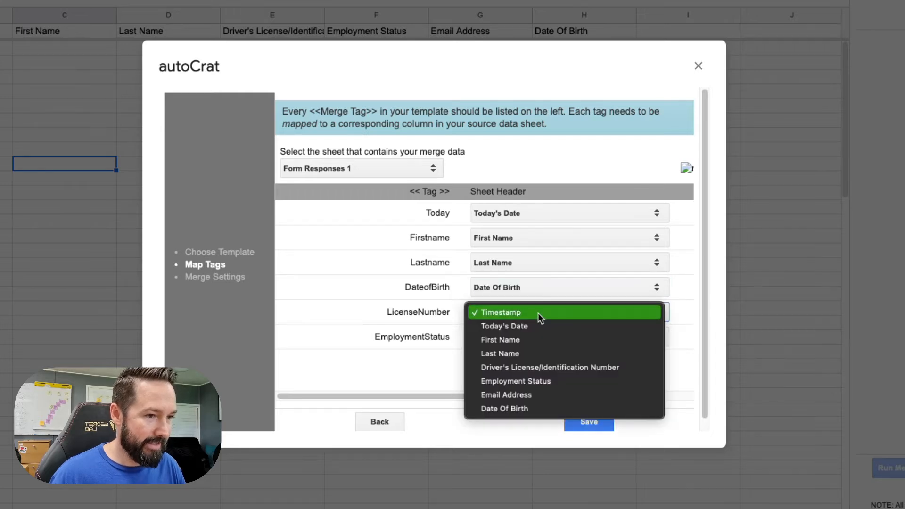
left_click(561, 367)
left_click(505, 338)
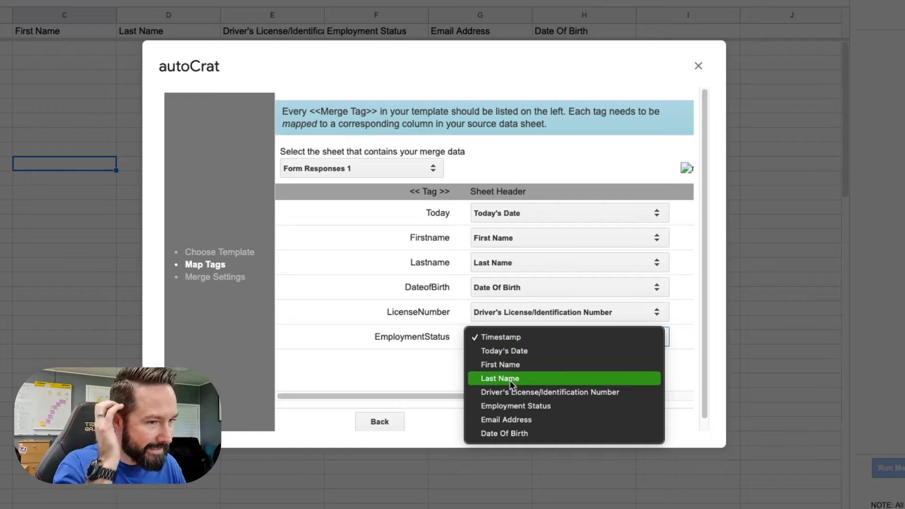
left_click(511, 404)
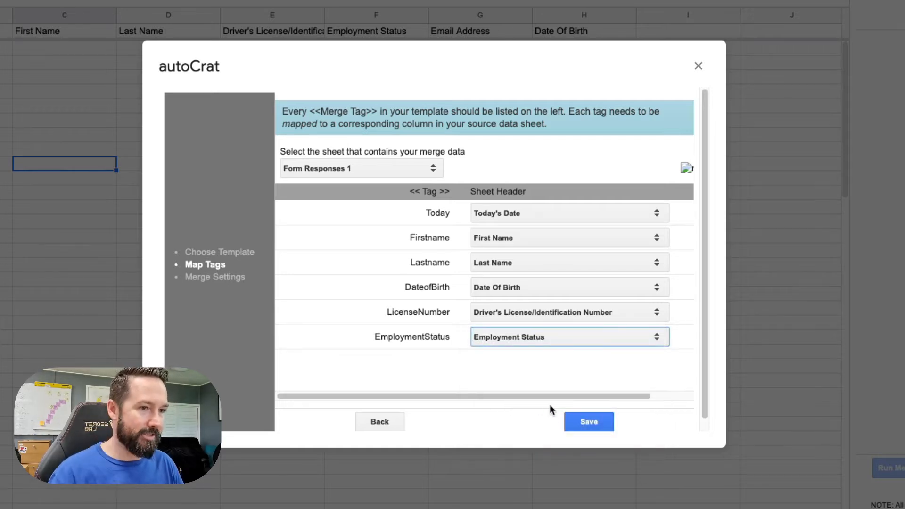
left_click(589, 424)
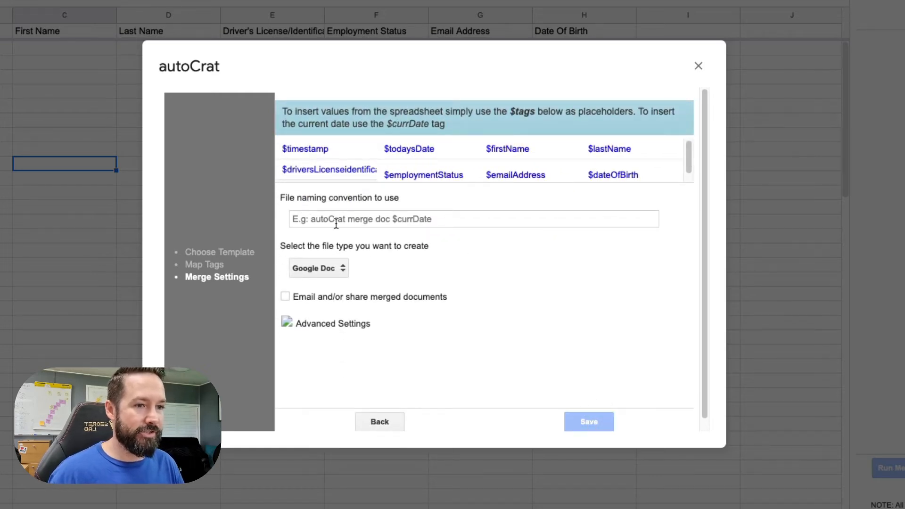
- Set the output file type to PDF and start the file name with $firstName
left_click(333, 267)
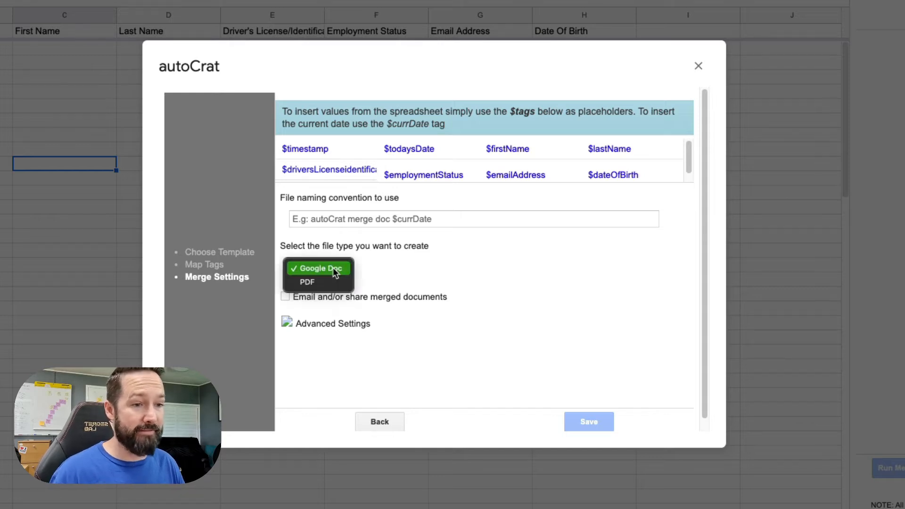
left_click(326, 280)
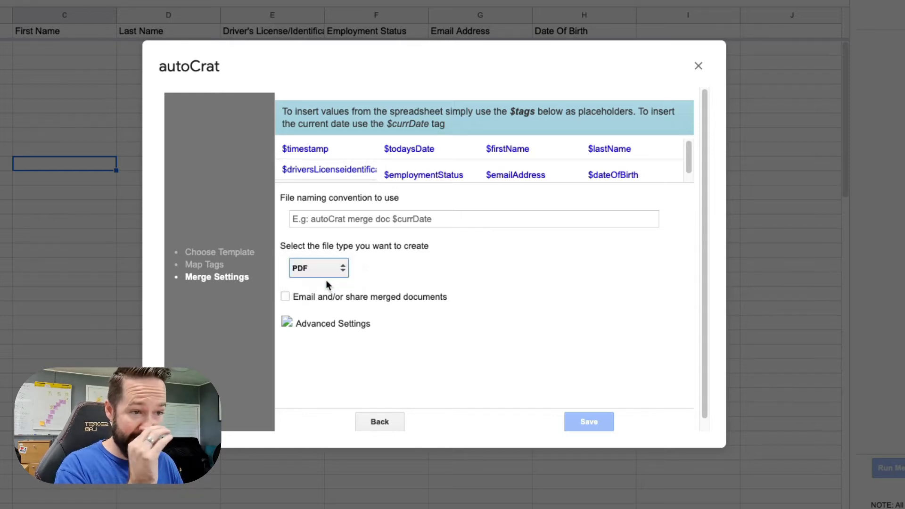
left_click(322, 218)
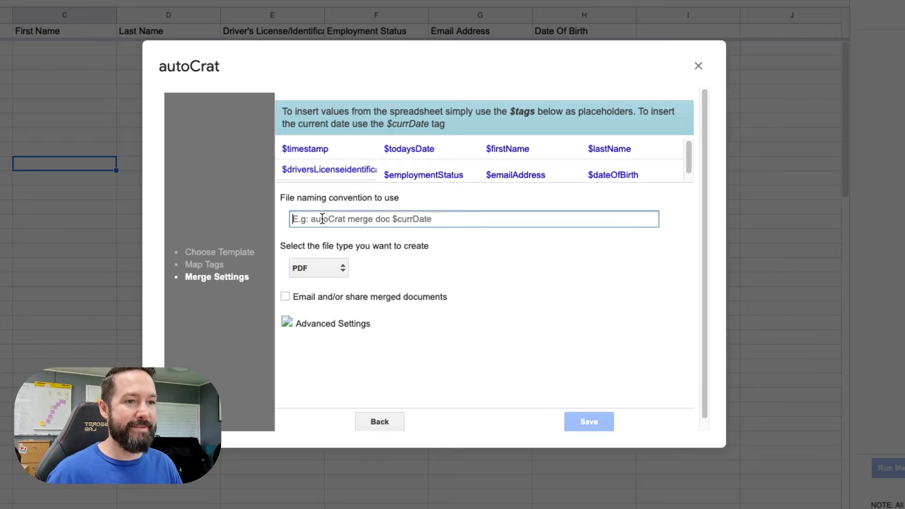
left_click_drag(530, 149, 486, 146)
key("ctrl+c")
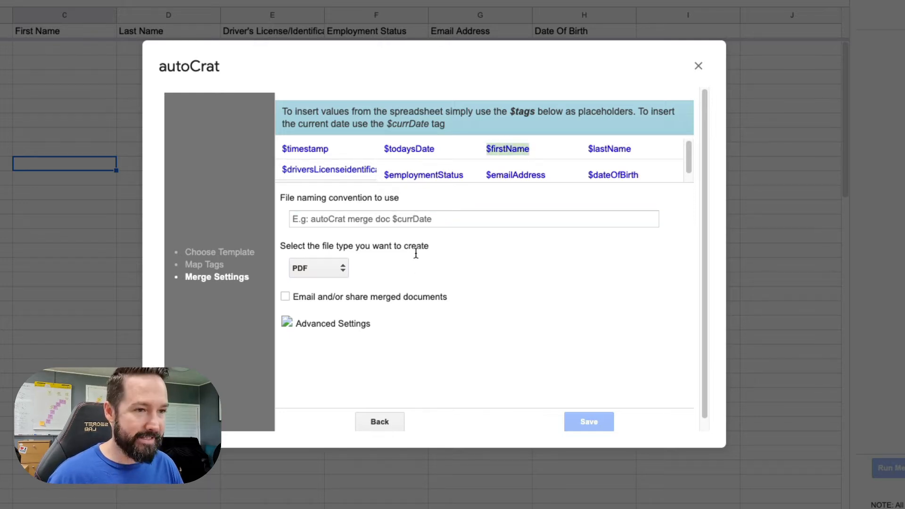
left_click(395, 223)
key("ctrl+v")
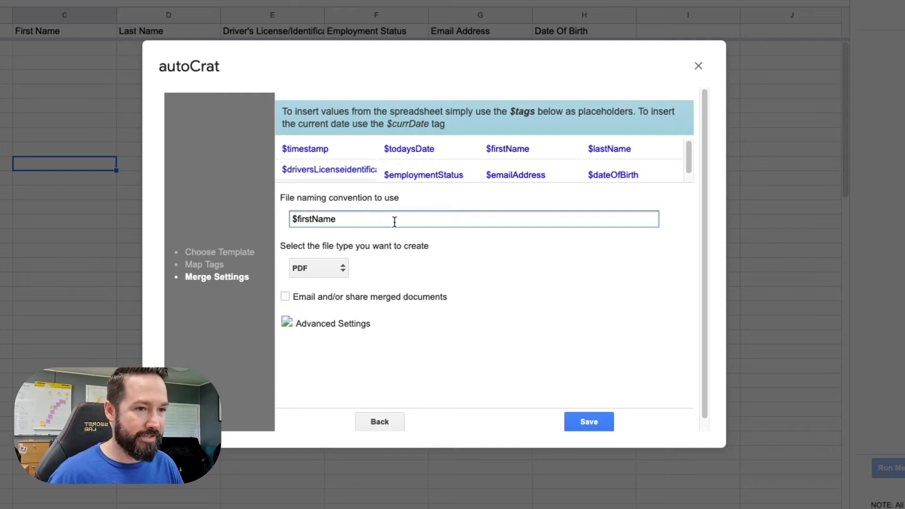
- Complete the file name as '$firstName $lastName - Essential Worker Letter' and enable emailing merged documents
left_click_drag(636, 149, 589, 147)
key("ctrl+c")
left_click(394, 216)
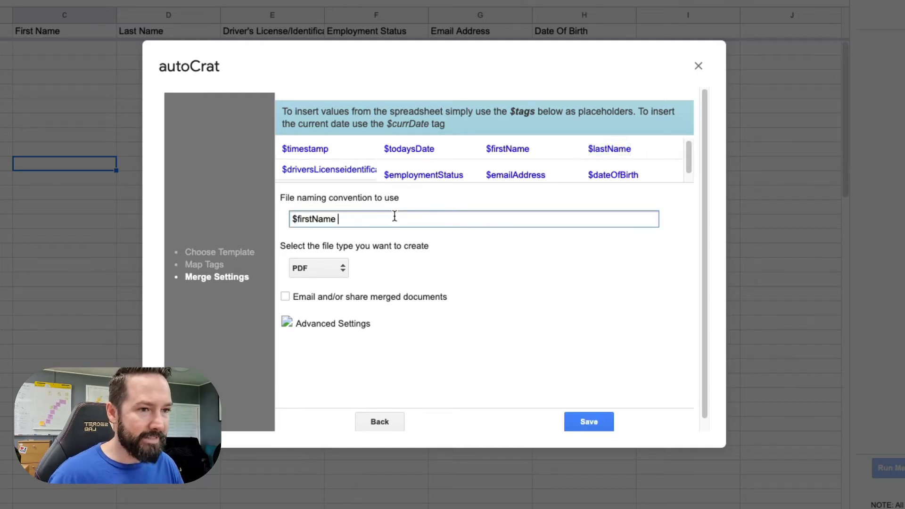
key("ctrl+v")
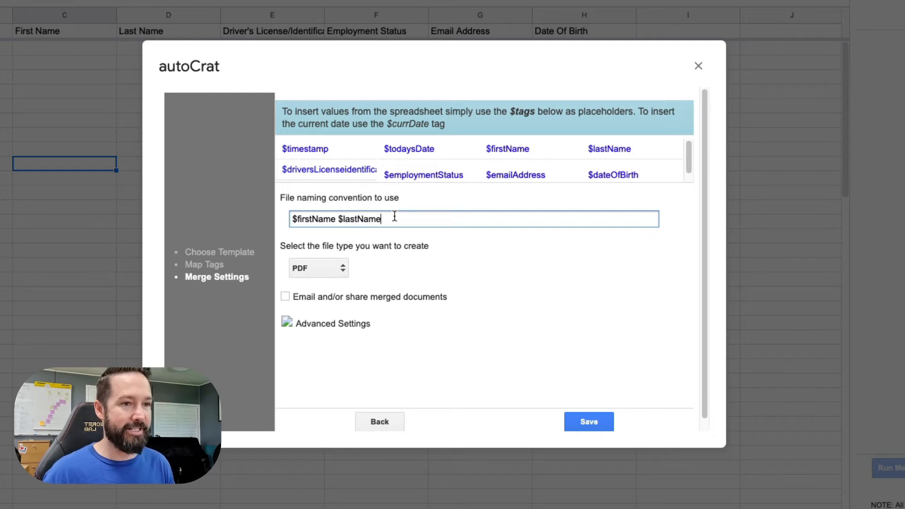
type("Ess")
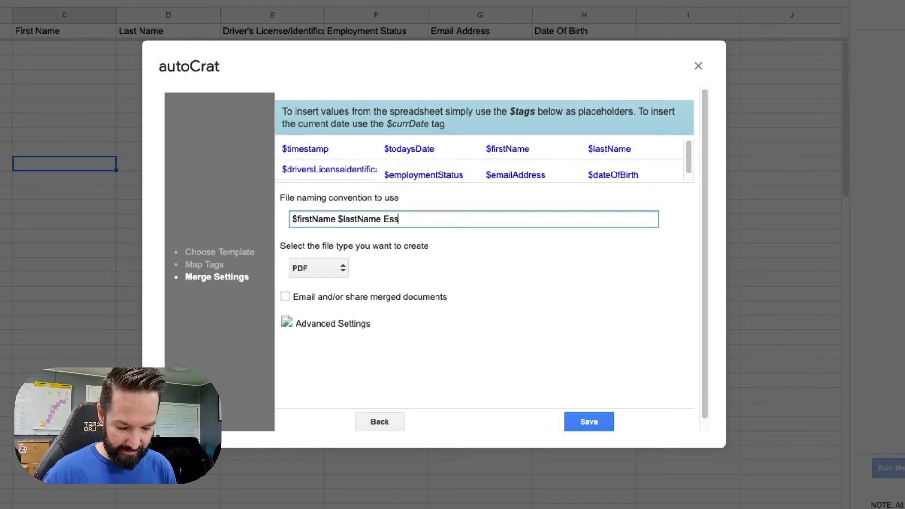
type("netia")
key("BackSpace")
key("BackSpace")
key("BackSpace")
key("BackSpace")
key("BackSpace")
type("ential Worker")
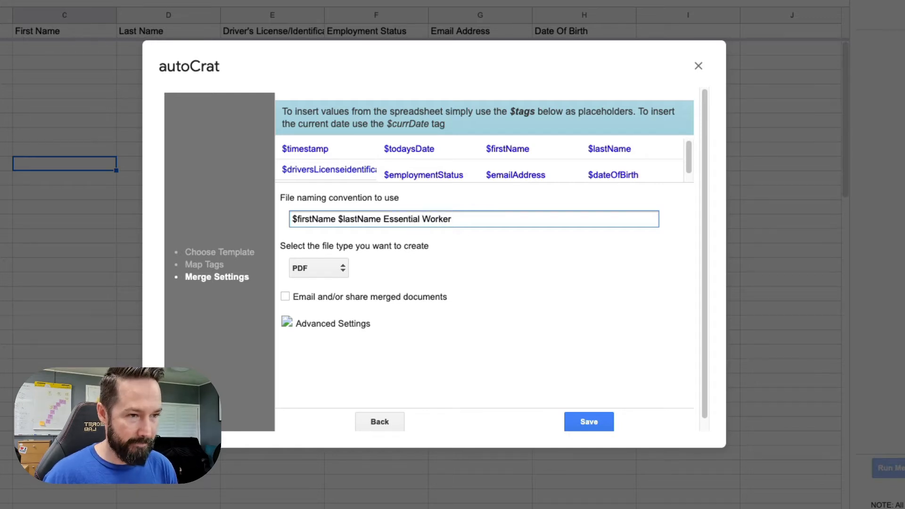
type(" Letter")
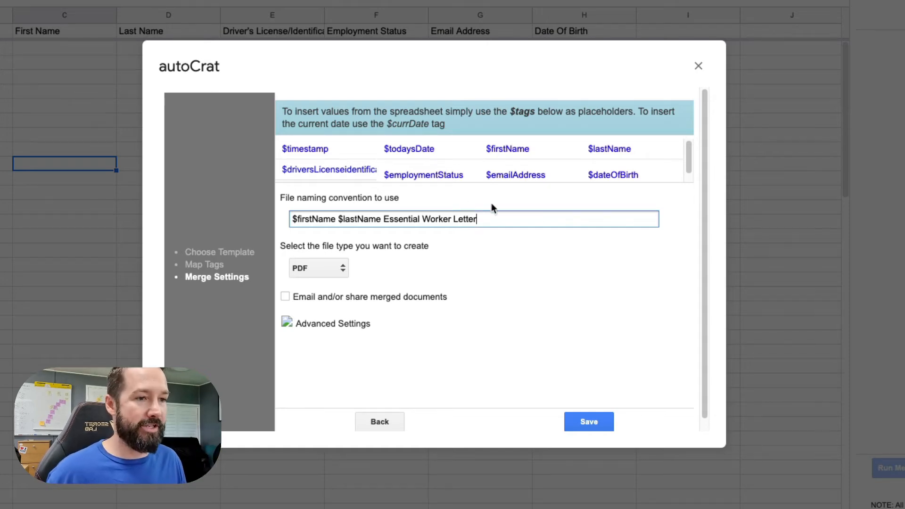
type("-")
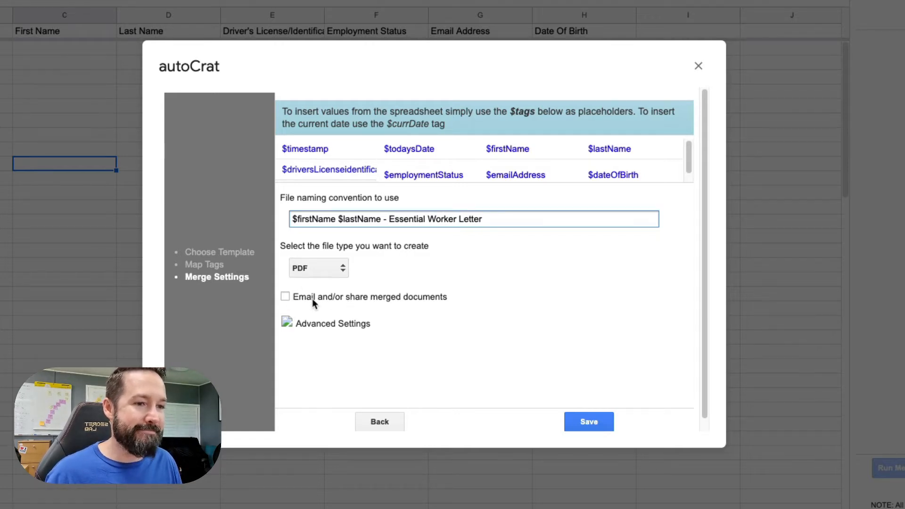
left_click(285, 297)
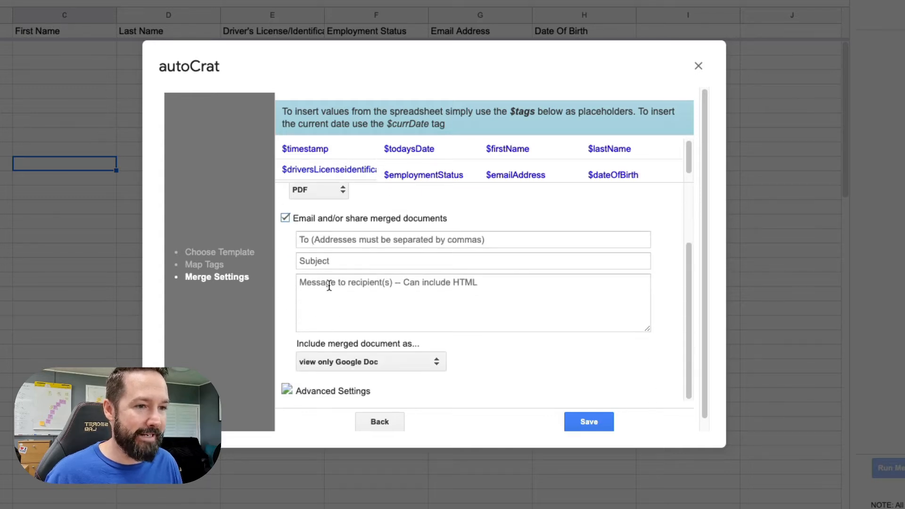
- Set the email recipient to the $emailAddress tag
left_click(320, 242)
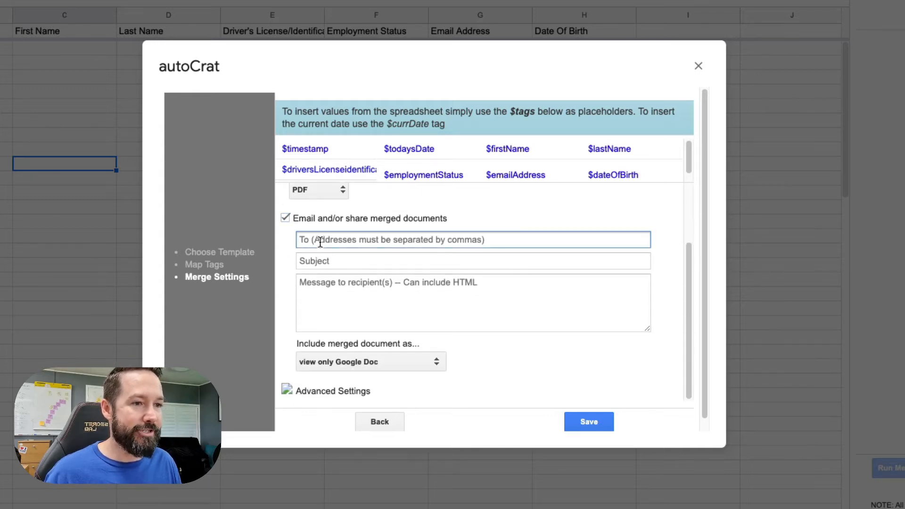
left_click(550, 172)
scroll(535, 174, "down", 1)
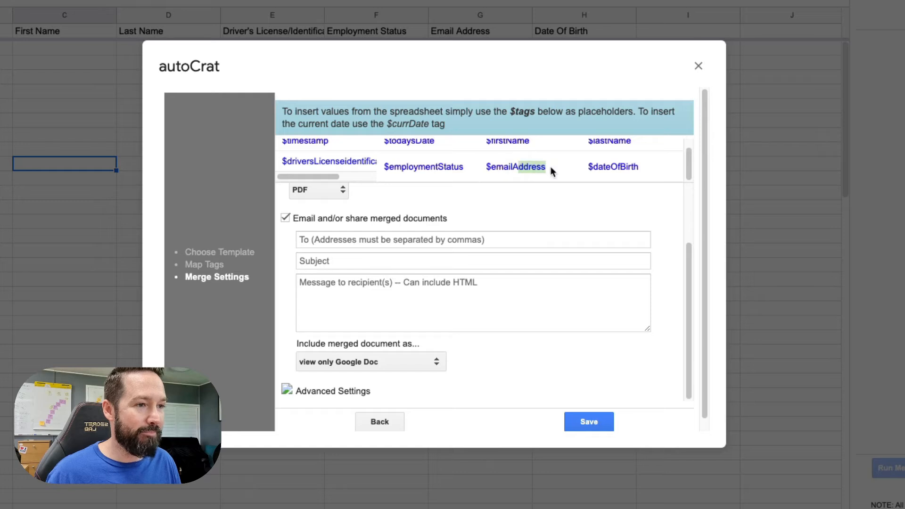
left_click_drag(528, 165, 487, 165)
key("ctrl+c")
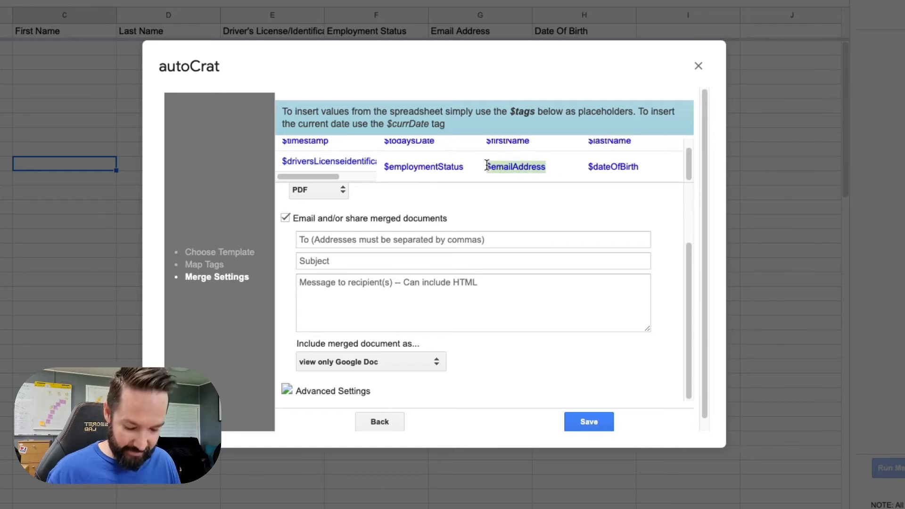
left_click(314, 240)
key("ctrl+v")
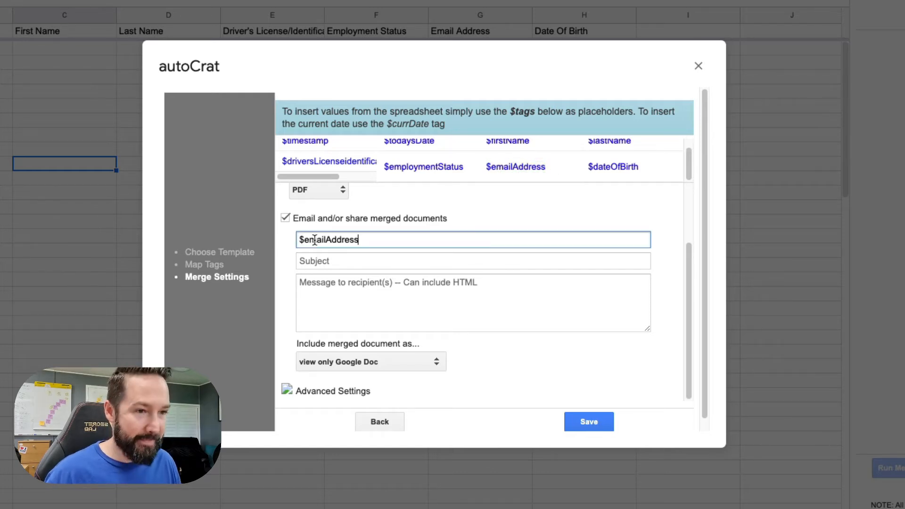
- Set the email subject to '$firstName $lastName - Essential Worker Letter', capitalising Worker
left_click(321, 261)
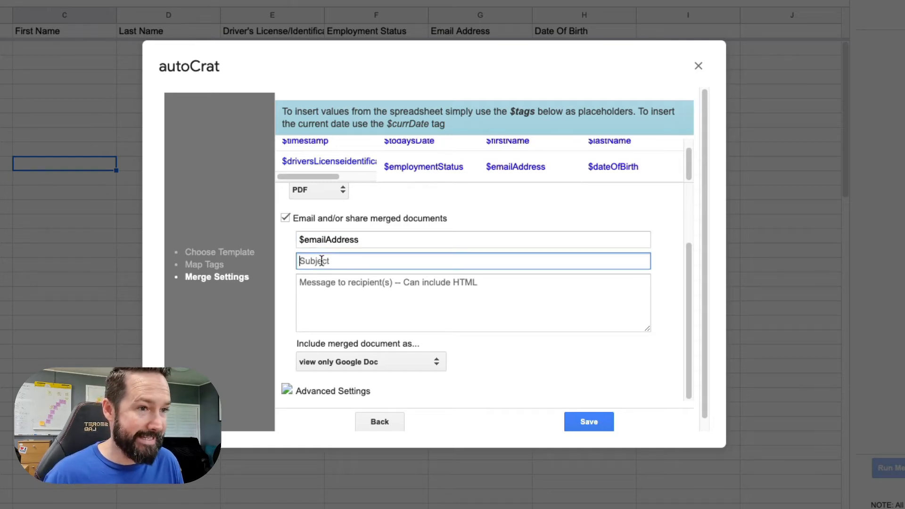
scroll(401, 178, "up", 1)
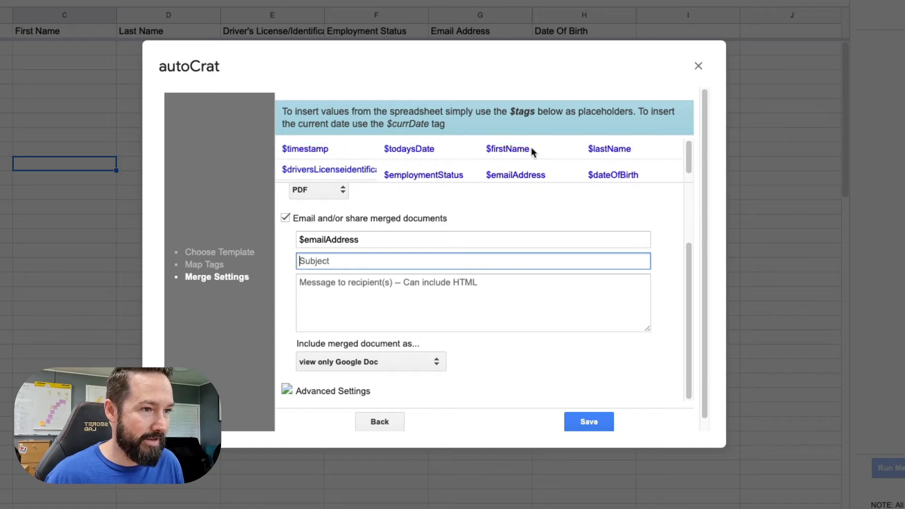
left_click_drag(531, 150, 485, 149)
key("ctrl+c")
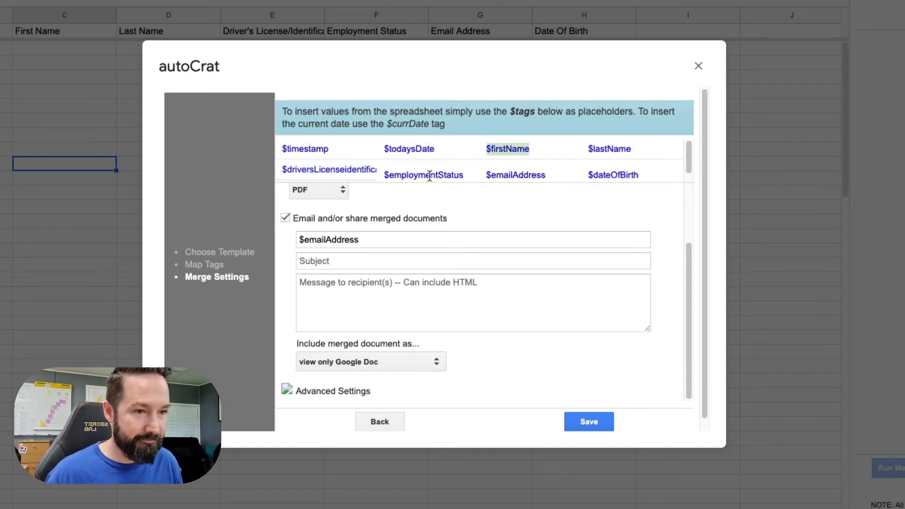
left_click(319, 262)
key("ctrl+v")
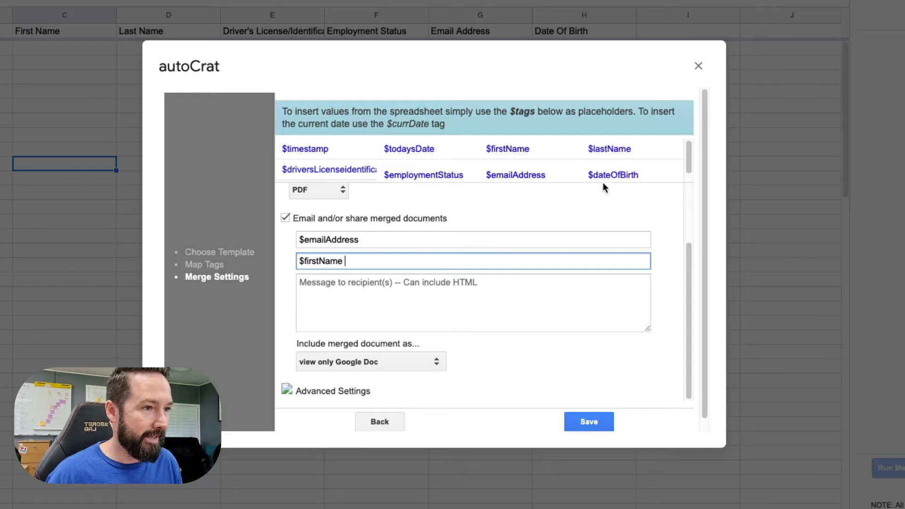
left_click_drag(632, 149, 589, 150)
key("ctrl+c")
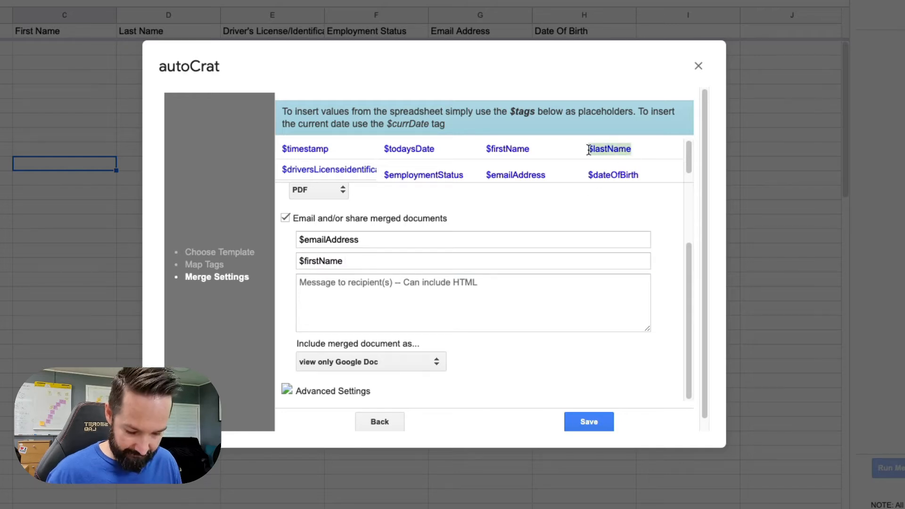
left_click(367, 259)
key("ctrl+v")
type("- ")
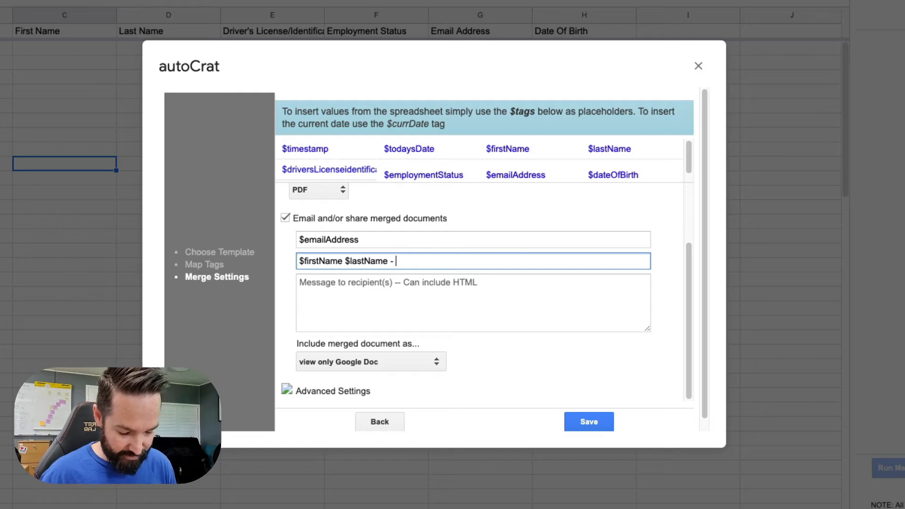
type("Essential")
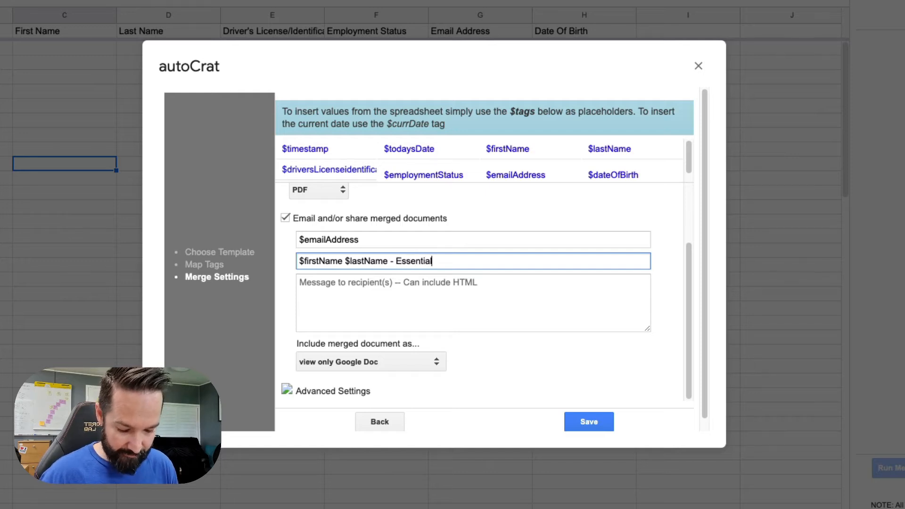
type(" worker Letter")
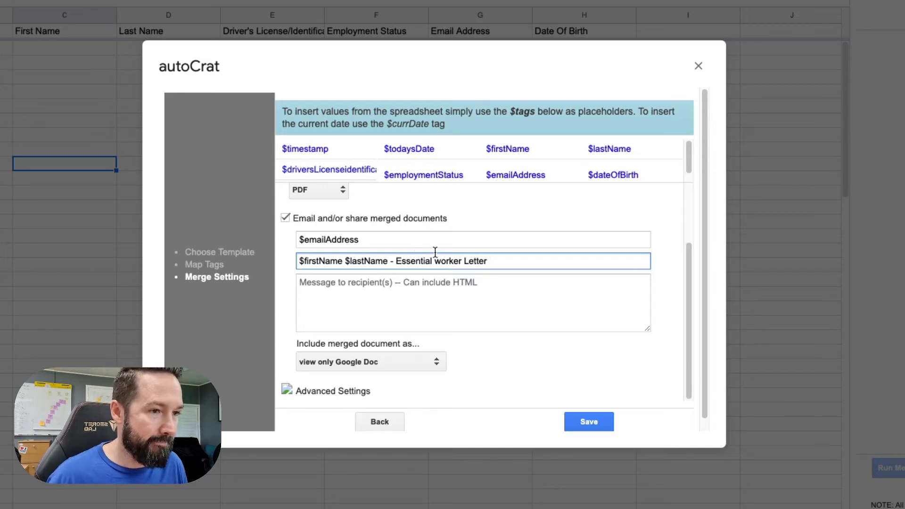
left_click(440, 261)
key("BackSpace")
type("W")
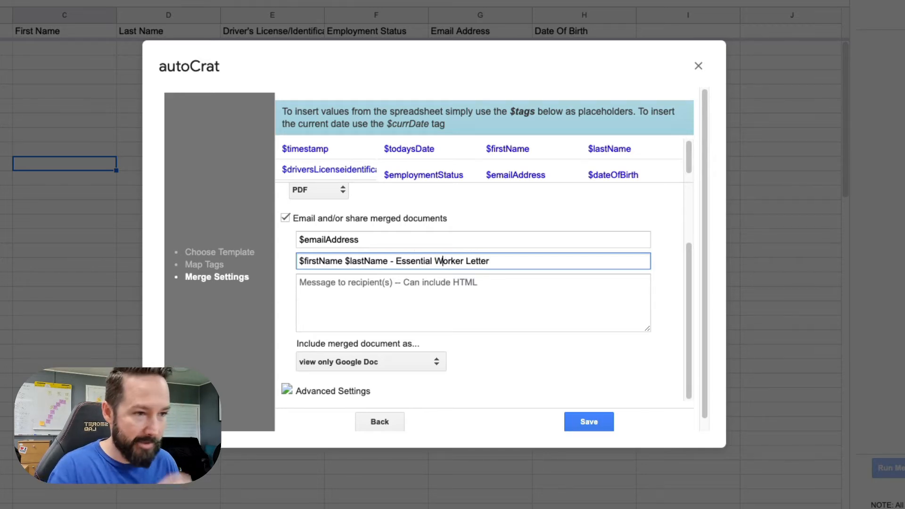
left_click(349, 289)
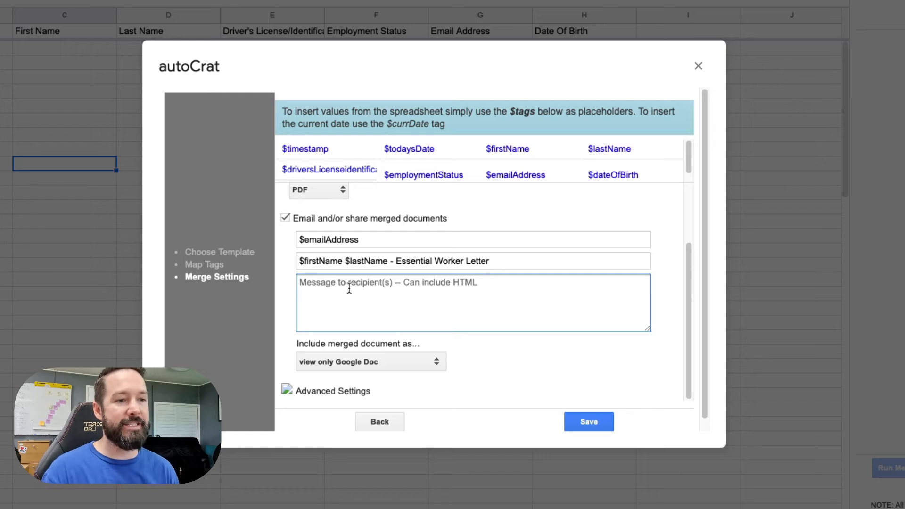
- Write 'Hi $firstName,' and a message asking them to carry their Essential Worker Letter to and from work
type("Hi")
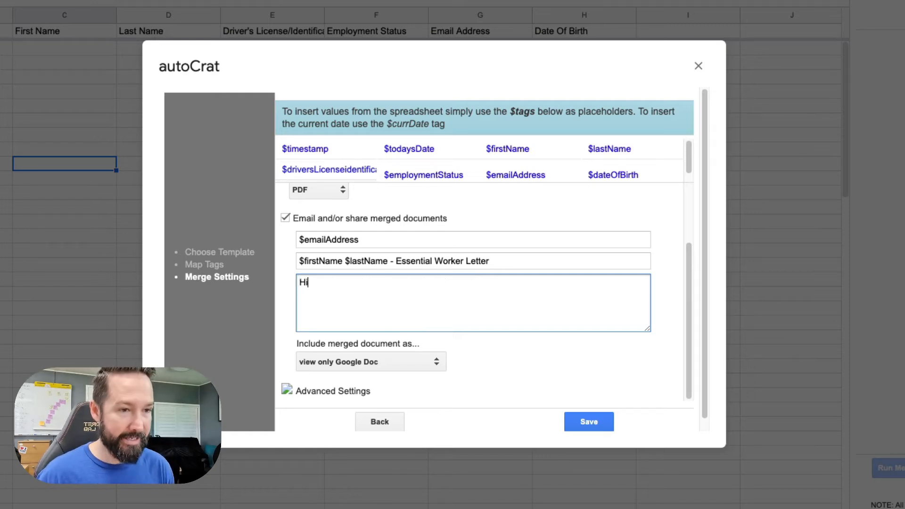
left_click_drag(543, 147, 487, 147)
key("ctrl+c")
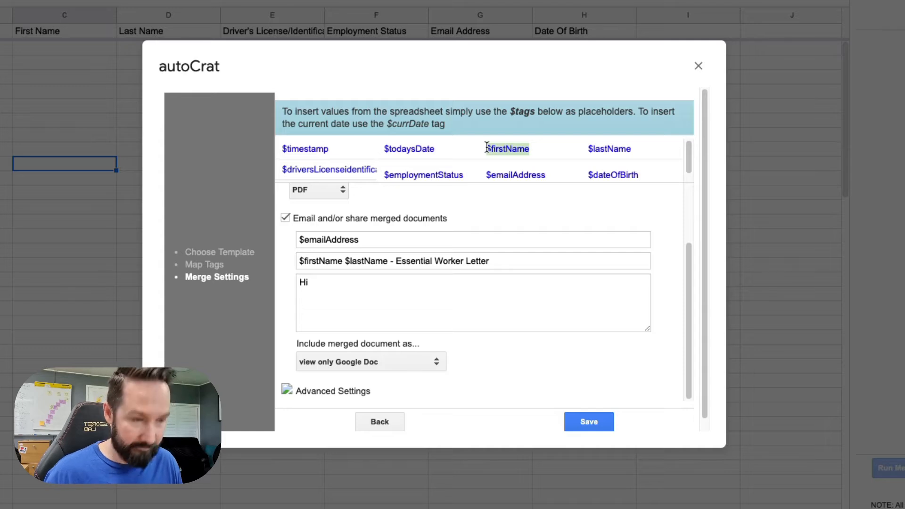
left_click(347, 281)
key("ctrl+v")
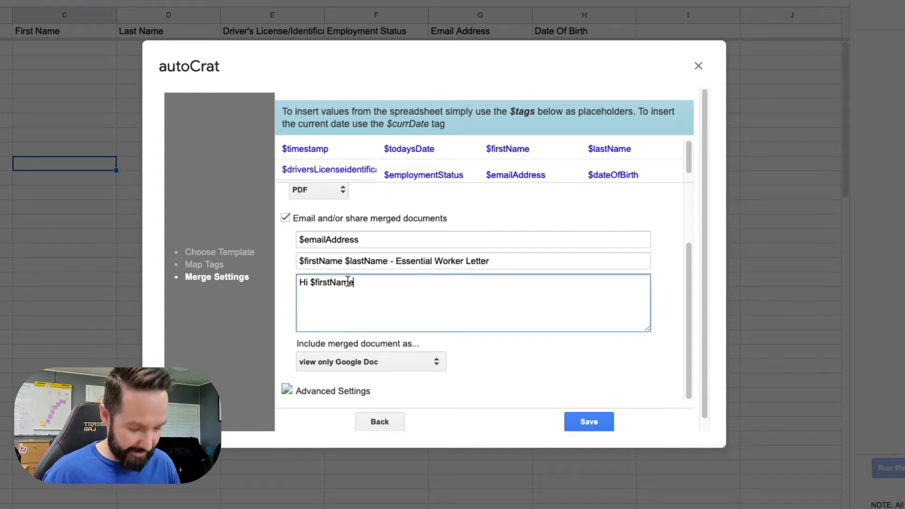
type(",")
key("Return")
key("Return")
type("Please find a")
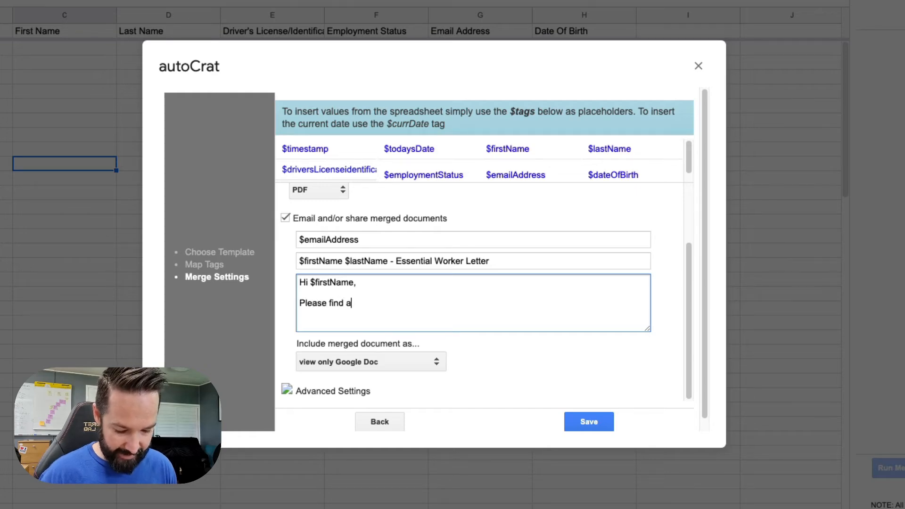
type(" copy o")
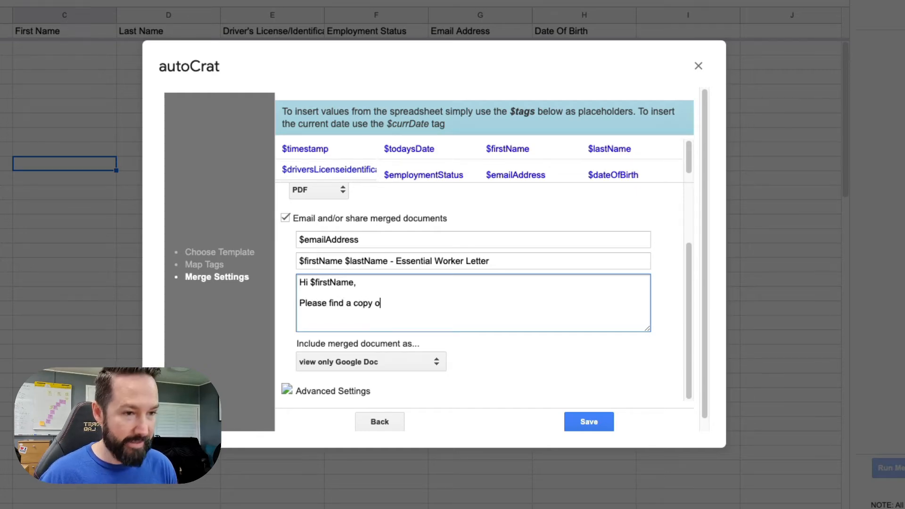
type("f you Esse")
key("BackSpace")
type("Essential Worker ")
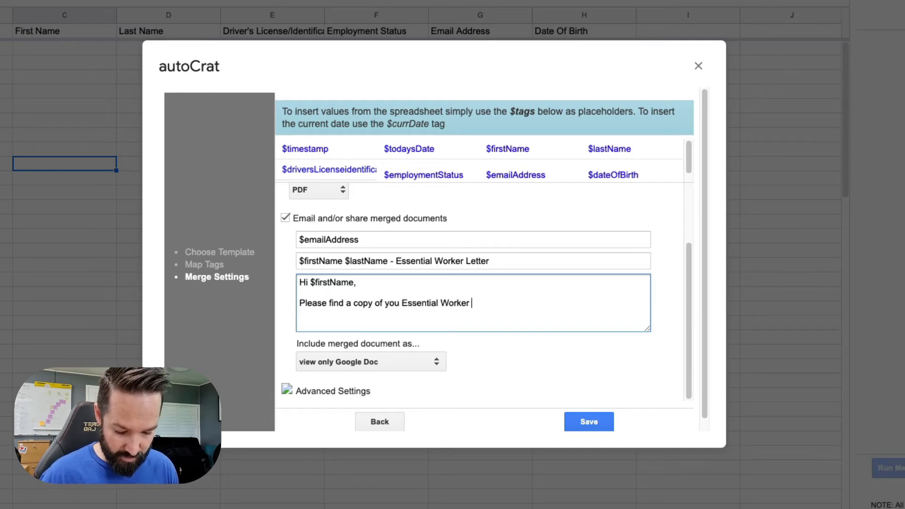
type("Letter")
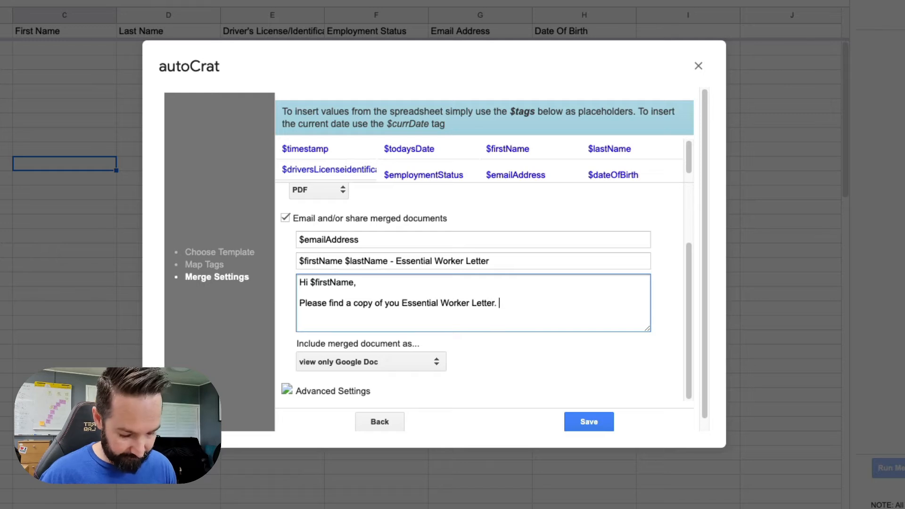
type(". Please")
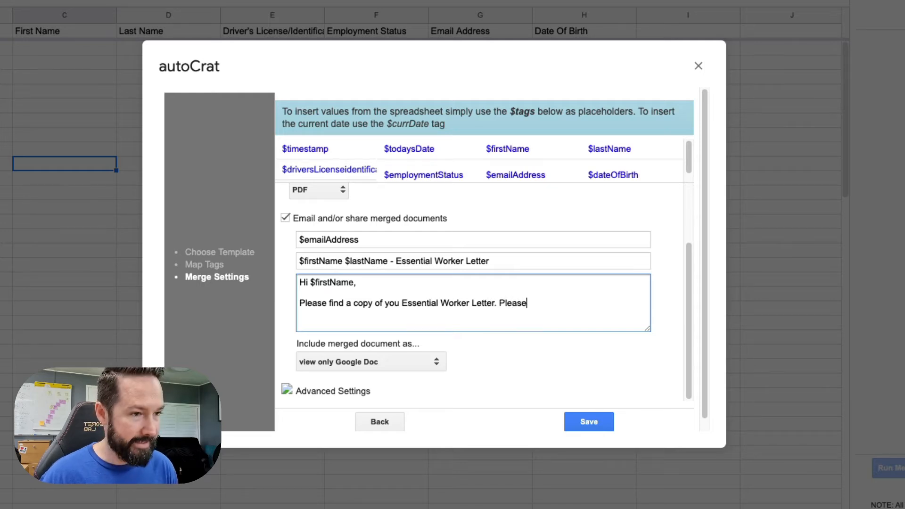
type(" have a copy of this on you as you go to and from work each day")
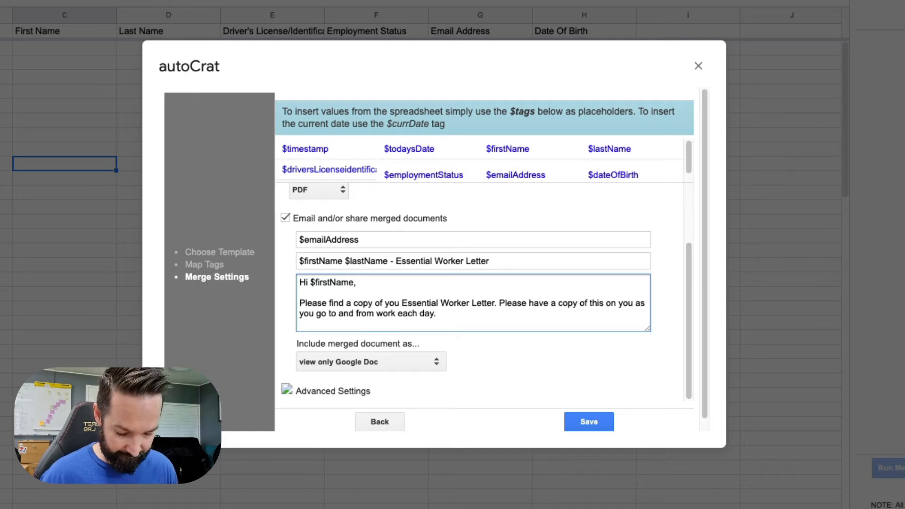
type(" and ")
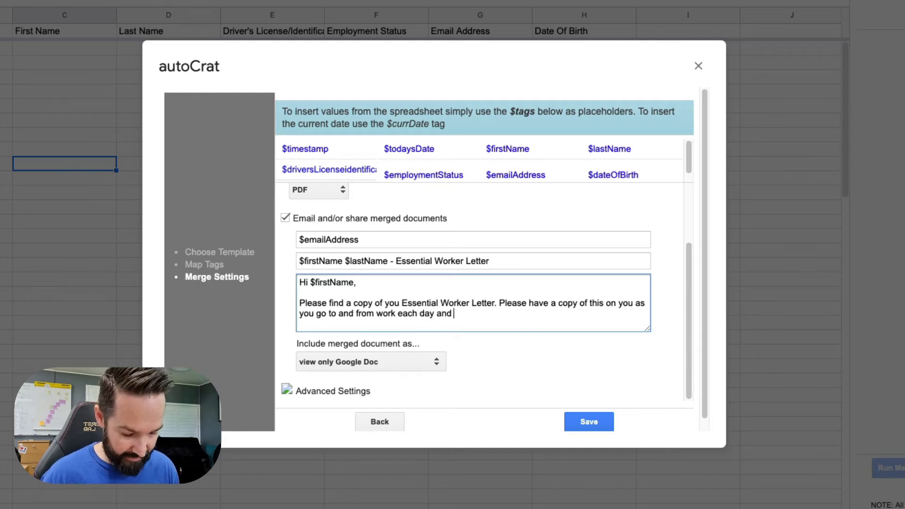
type("present to an")
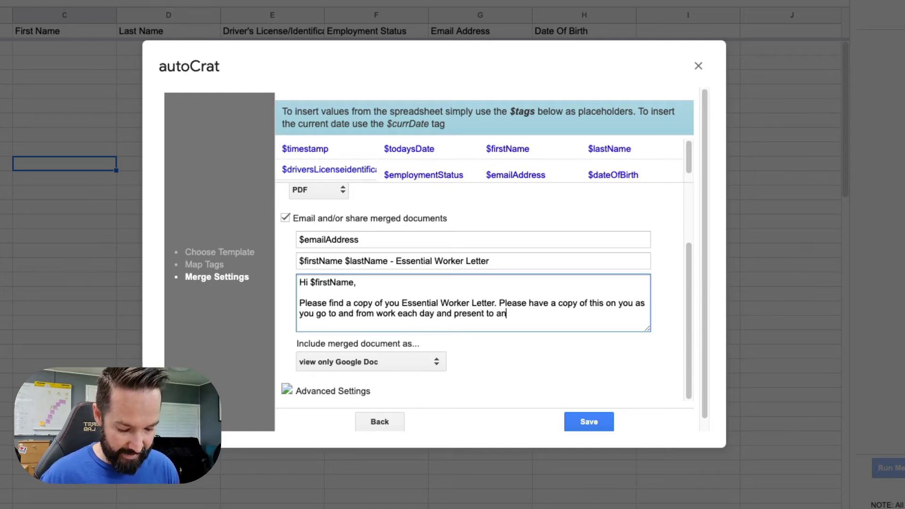
type("y authoriti")
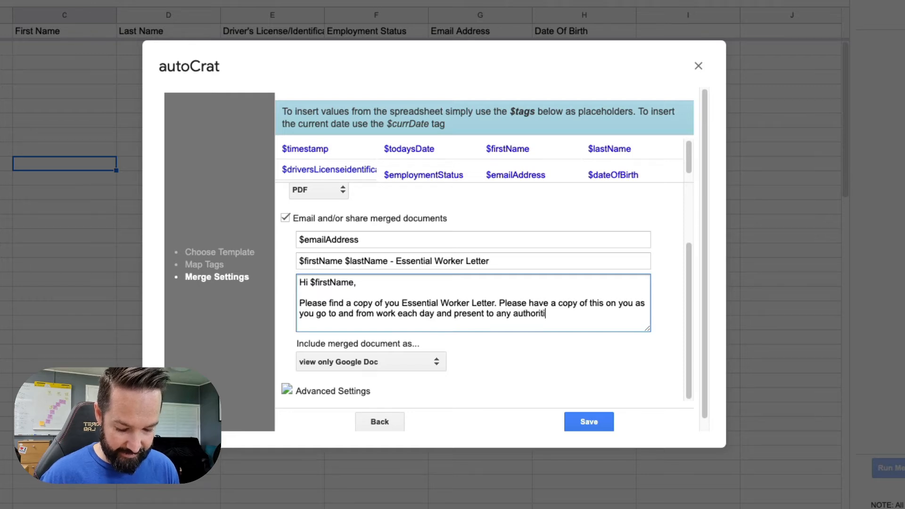
type("es when r")
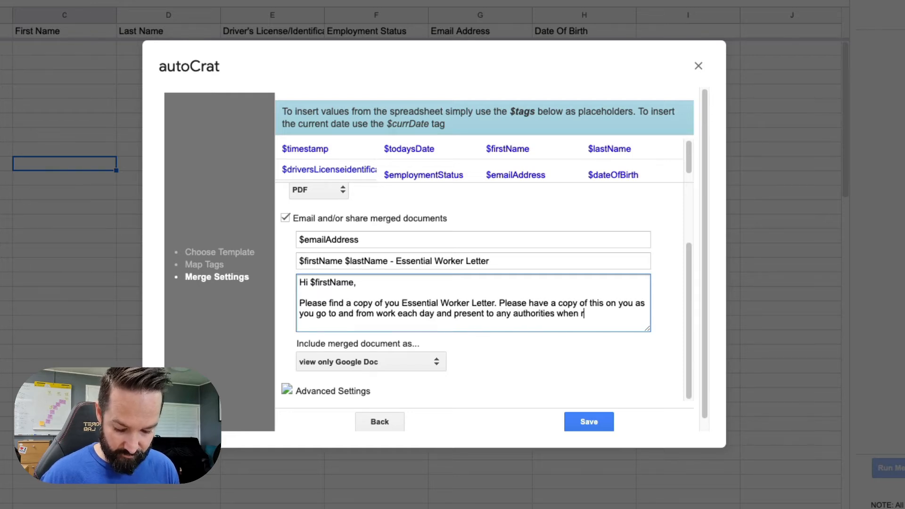
type("equirested.")
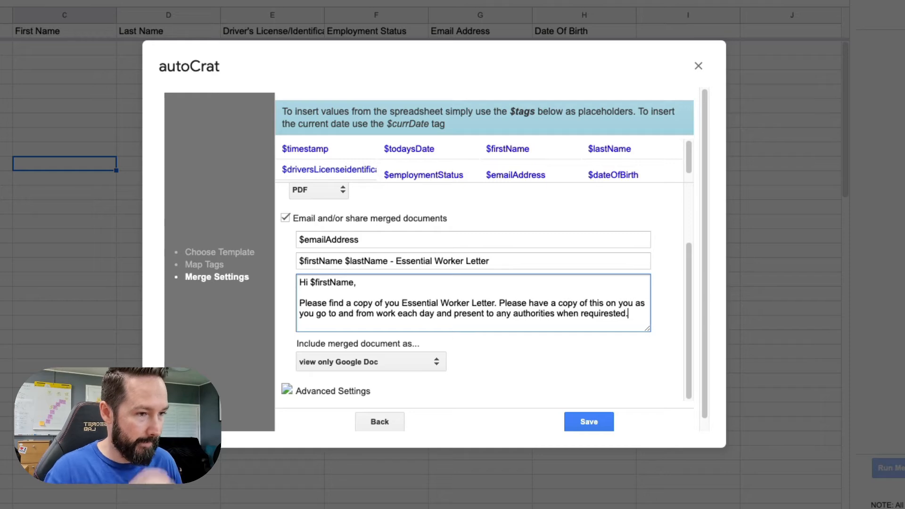
- Correct 'requirested' to 'requested' and add the 'Kind Regards' sign-off
right_click(606, 315)
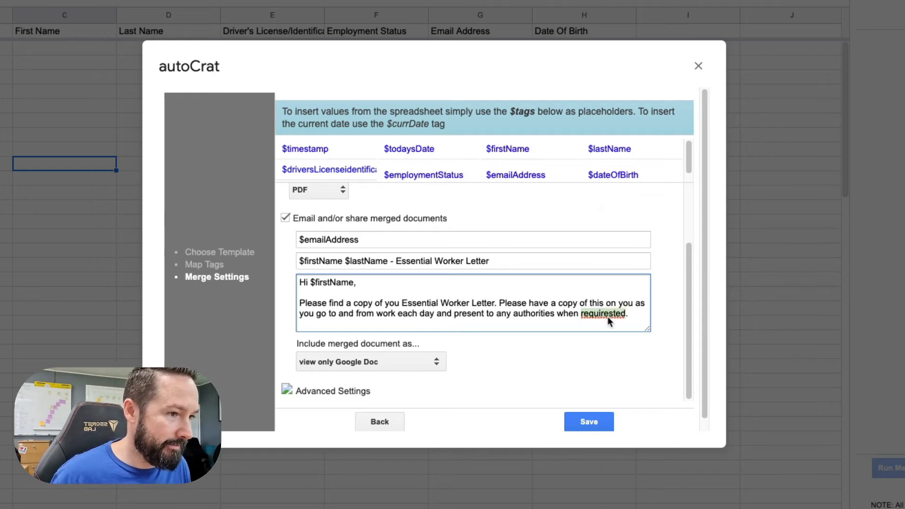
left_click(637, 216)
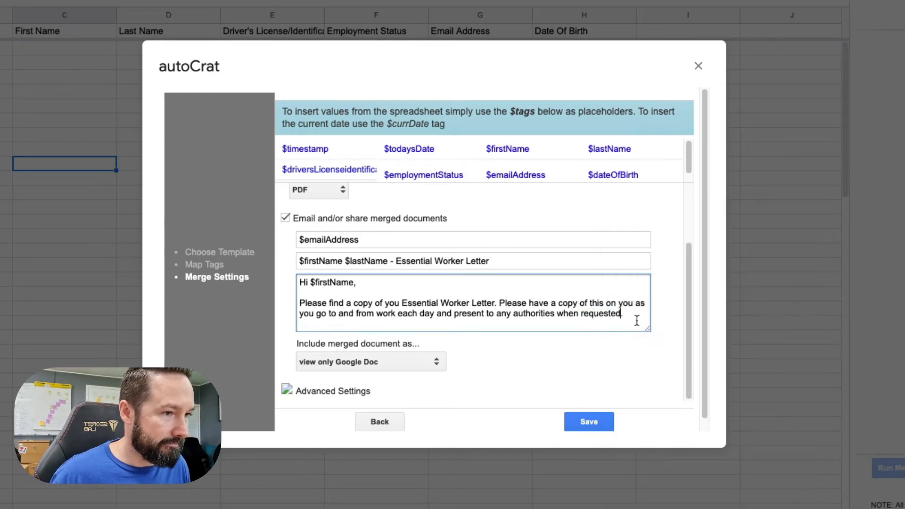
left_click(625, 315)
key("Return")
key("Return")
type("Kind Re")
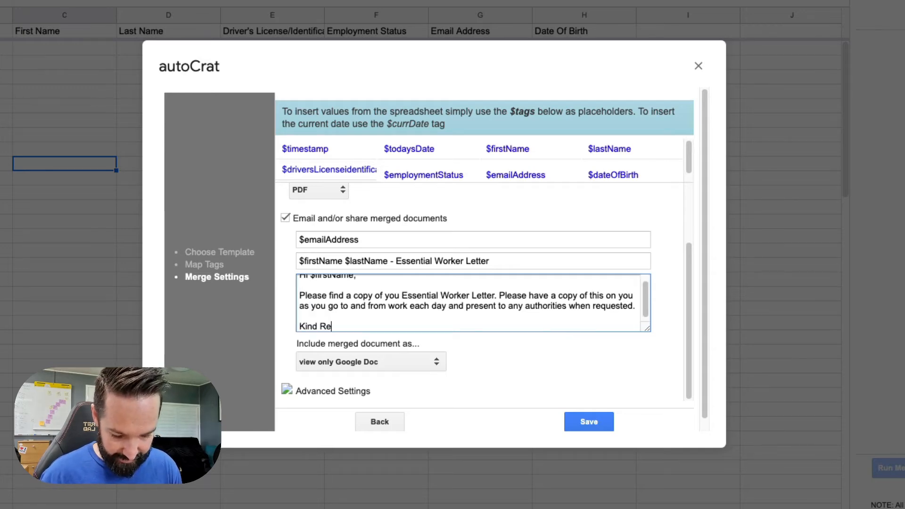
type("gards")
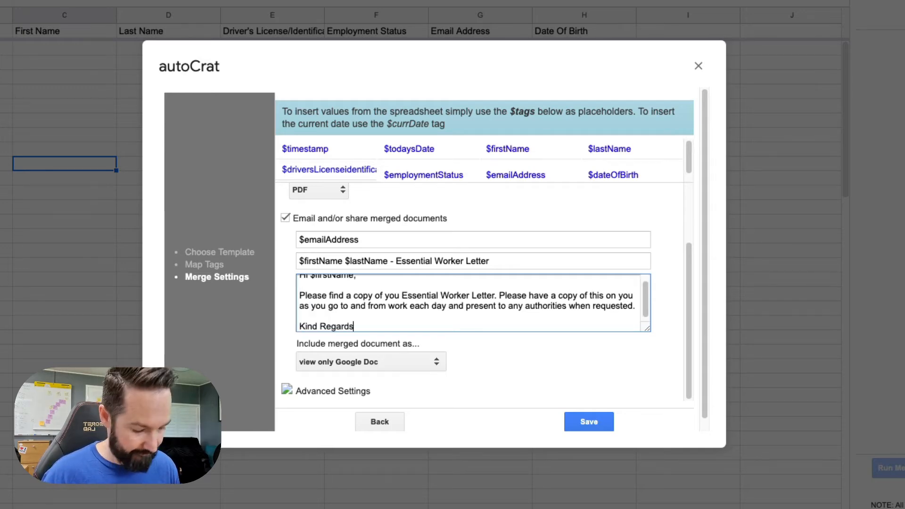
key("Return")
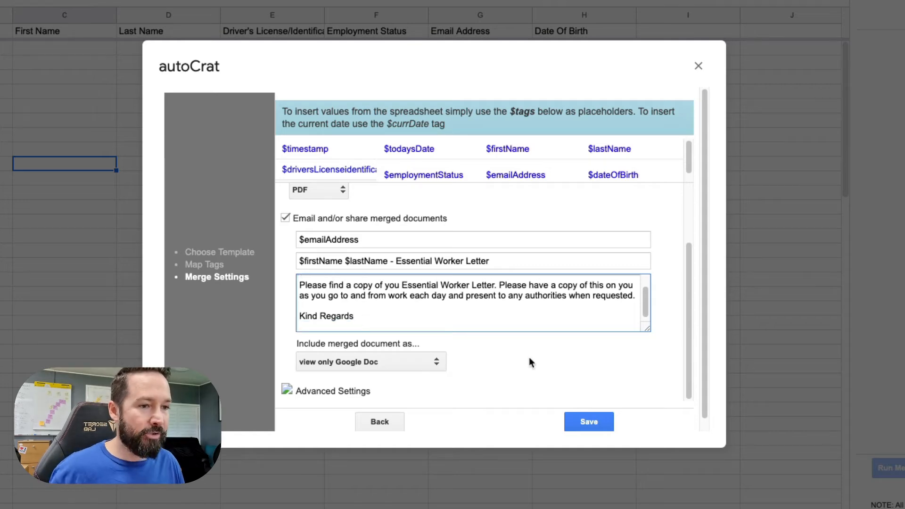
- Include the merged document as a PDF file attachment and expand Advanced Settings
left_click(403, 363)
left_click(383, 413)
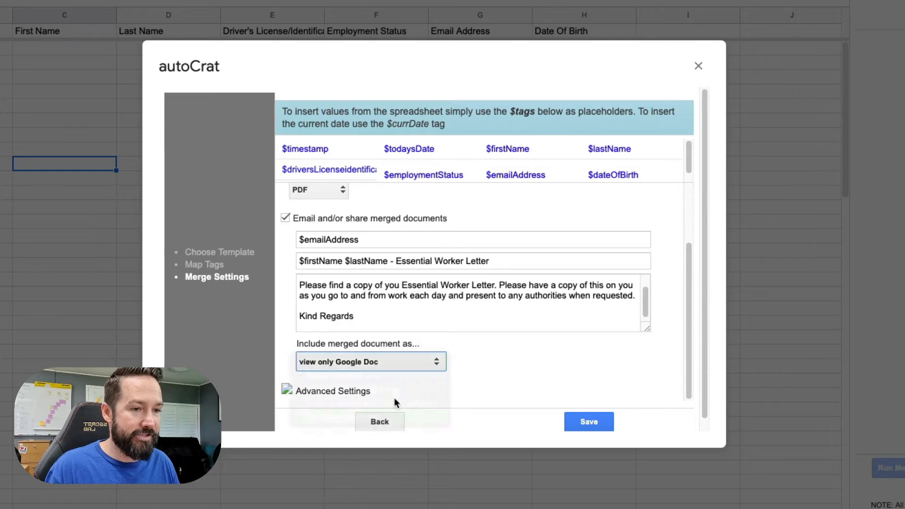
left_click(357, 391)
scroll(357, 390, "down", 4)
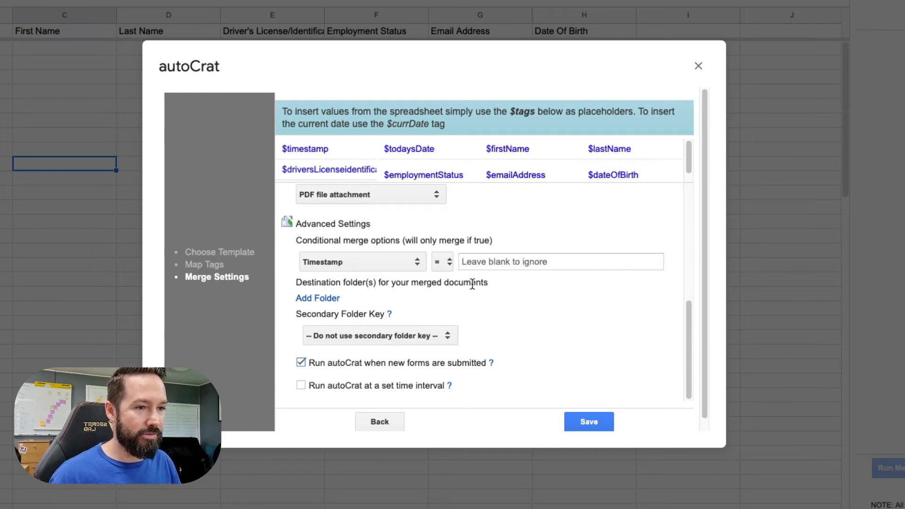
- Add the Essential Worker Letterheads folder as the destination and save the merge job
left_click(324, 297)
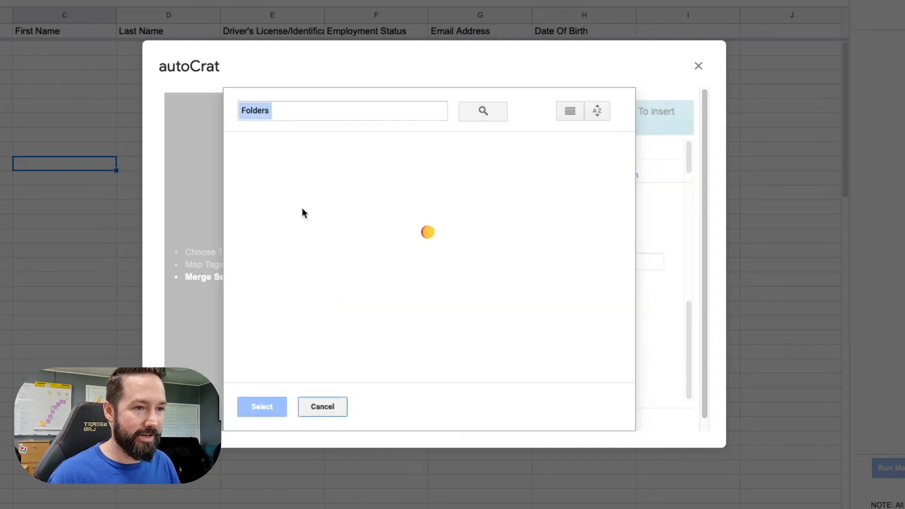
left_click(304, 191)
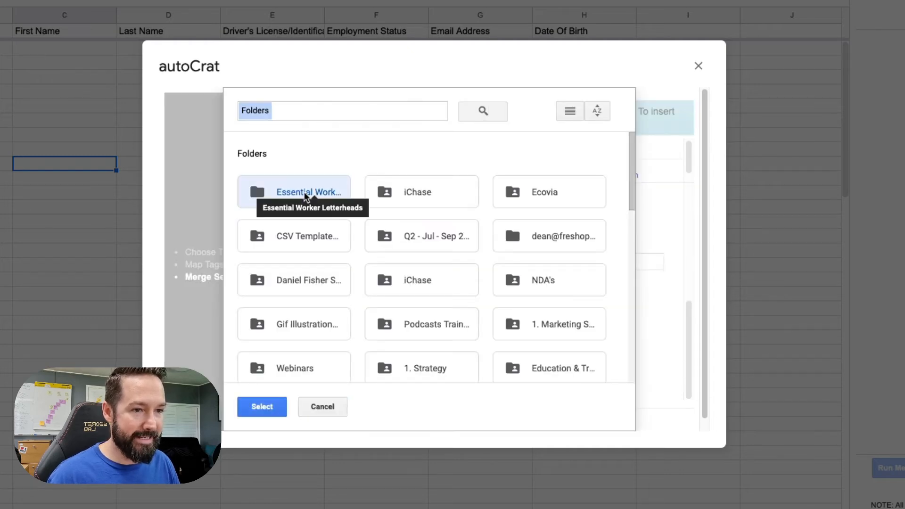
left_click(262, 405)
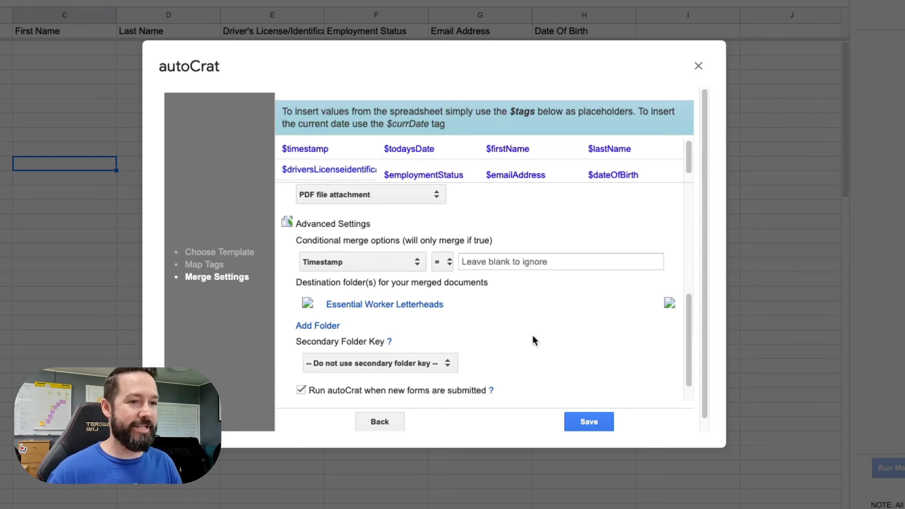
scroll(533, 340, "down", 1)
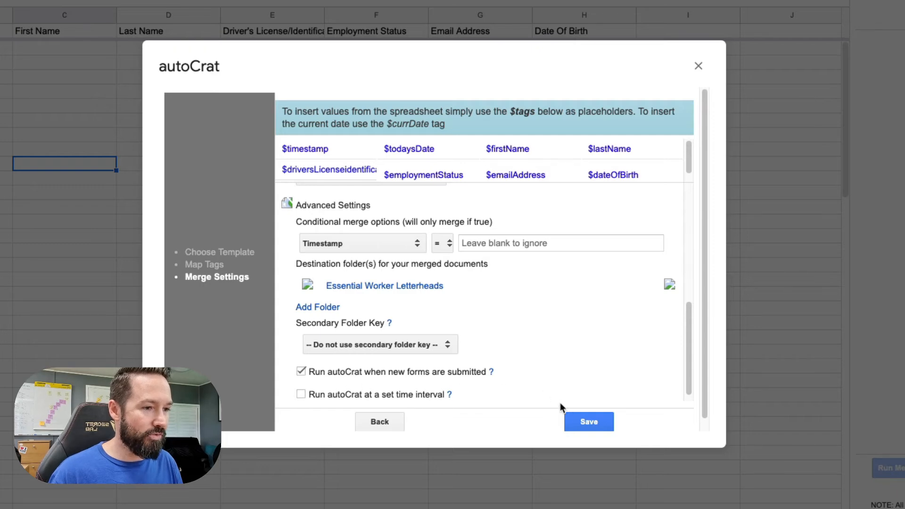
left_click(582, 422)
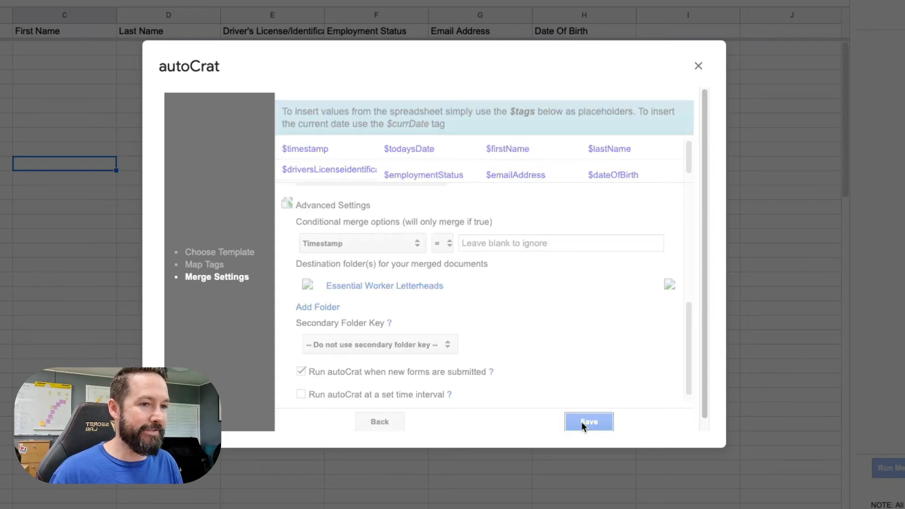